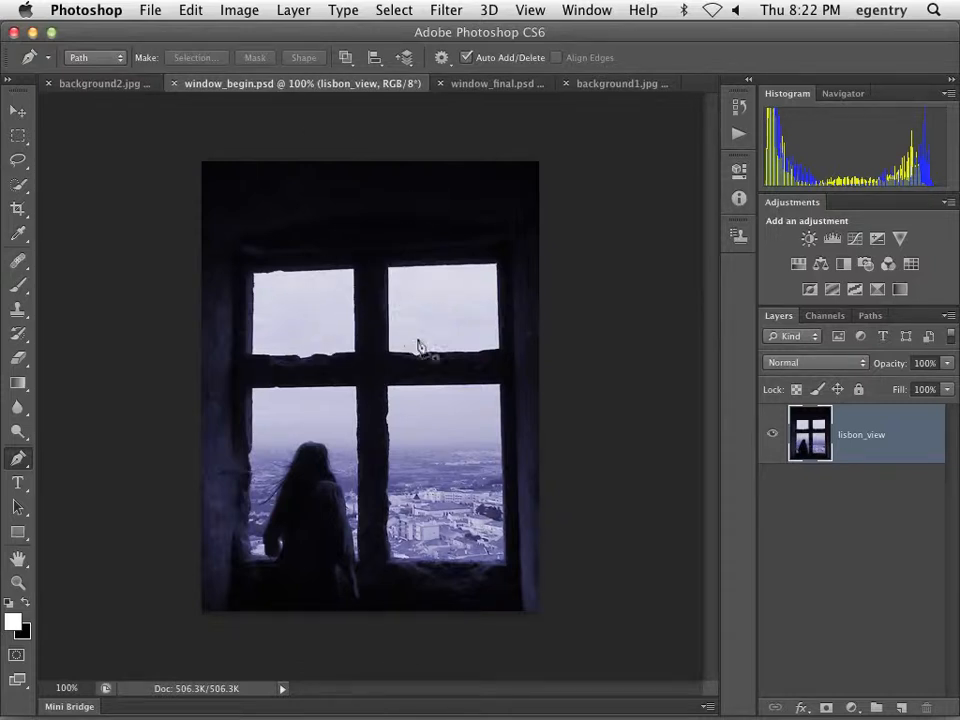
Step: Review background2.jpg, background1.jpg and window_begin.psd, and compare them with the finished composite in window_final.psd
{"action": "left_click", "coordinate": [100, 86]}
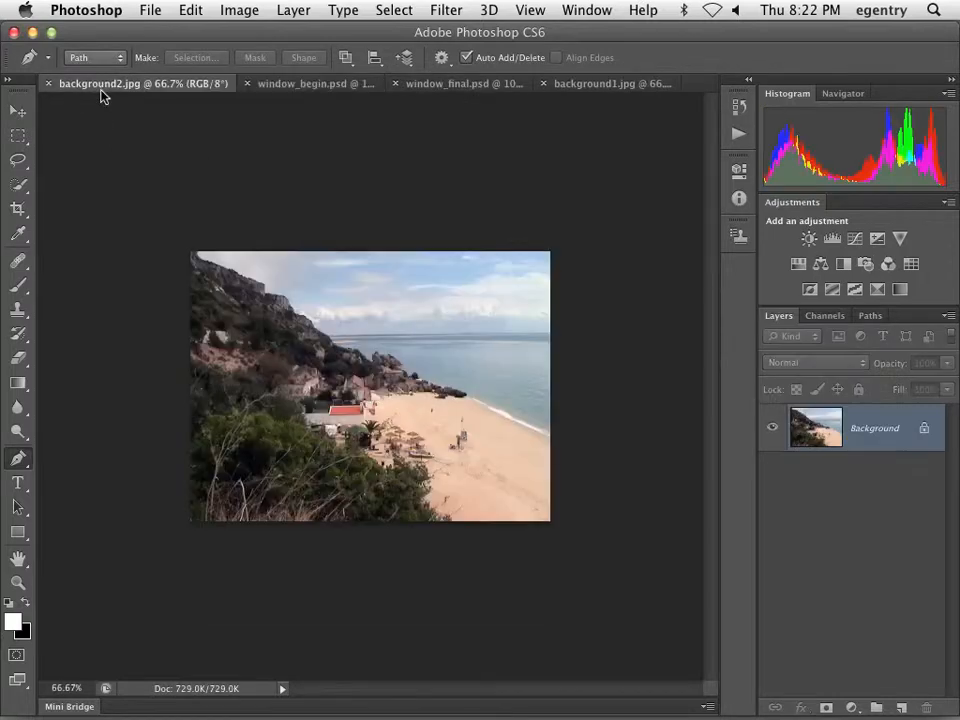
{"action": "left_click", "coordinate": [564, 88]}
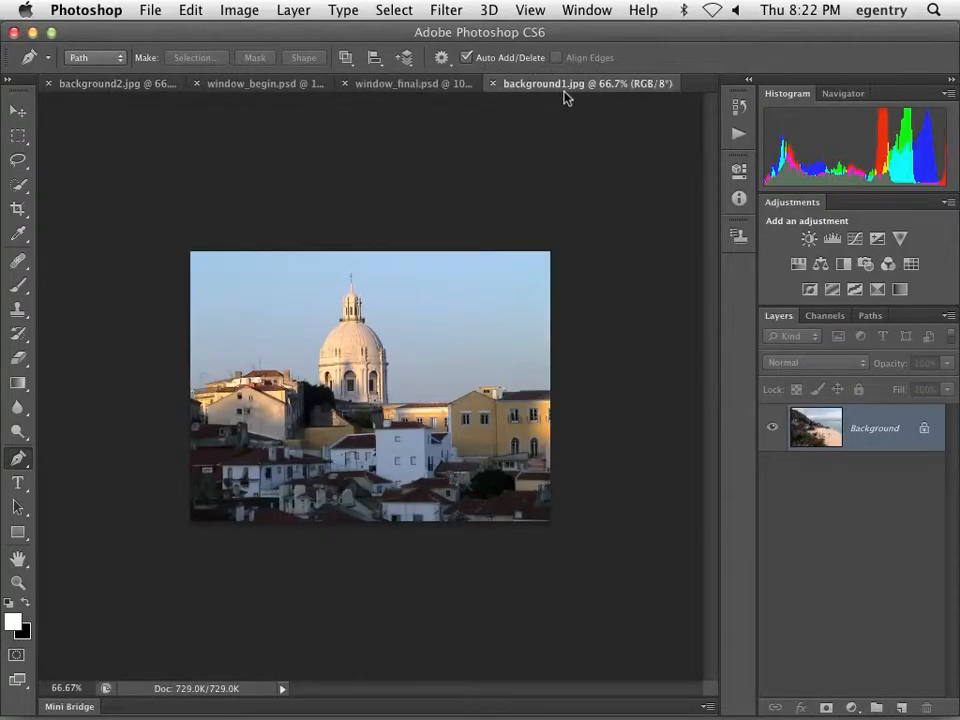
{"action": "left_click", "coordinate": [435, 88]}
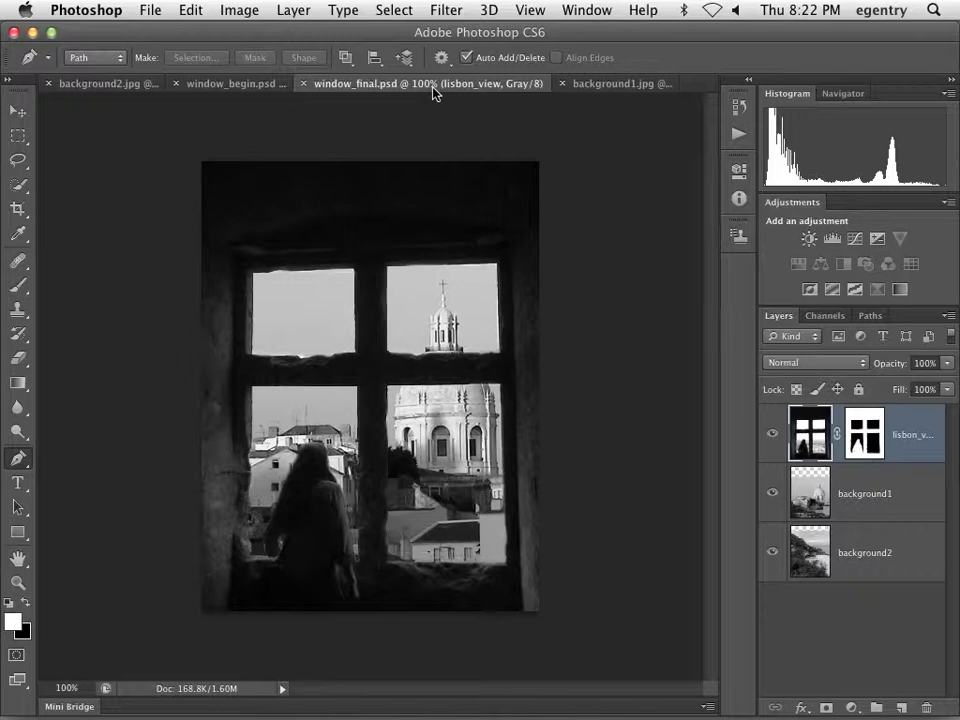
{"action": "left_click", "coordinate": [240, 87]}
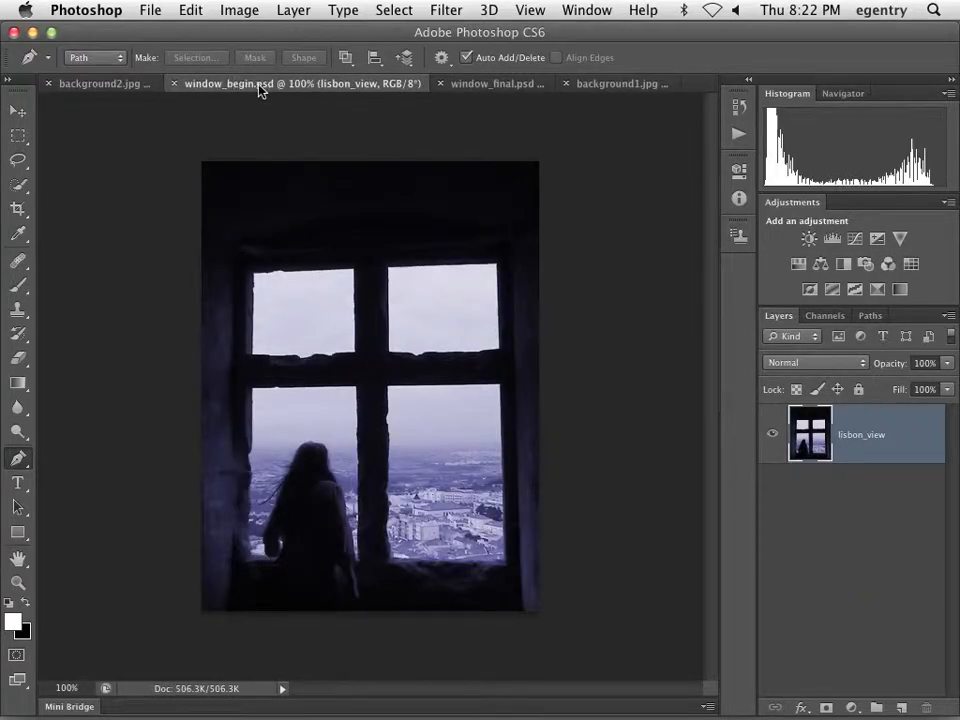
{"action": "left_click", "coordinate": [473, 89]}
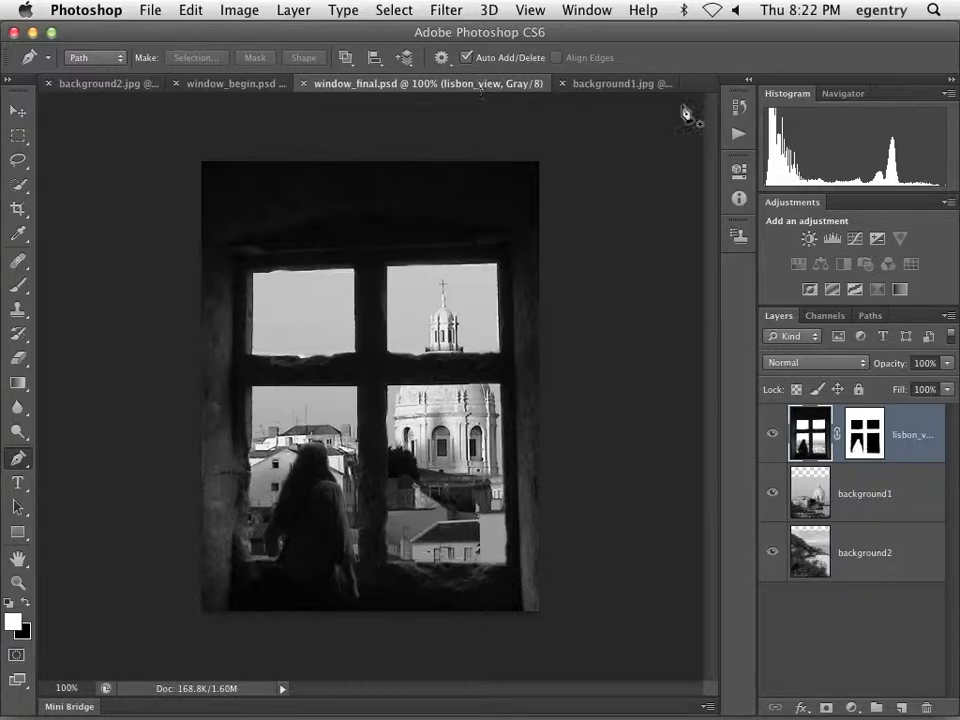
Step: Inspect the lisbon_view layer mask in window_final.psd as a selection and on its own, and close that document
{"action": "left_click", "coordinate": [873, 447], "text": "super"}
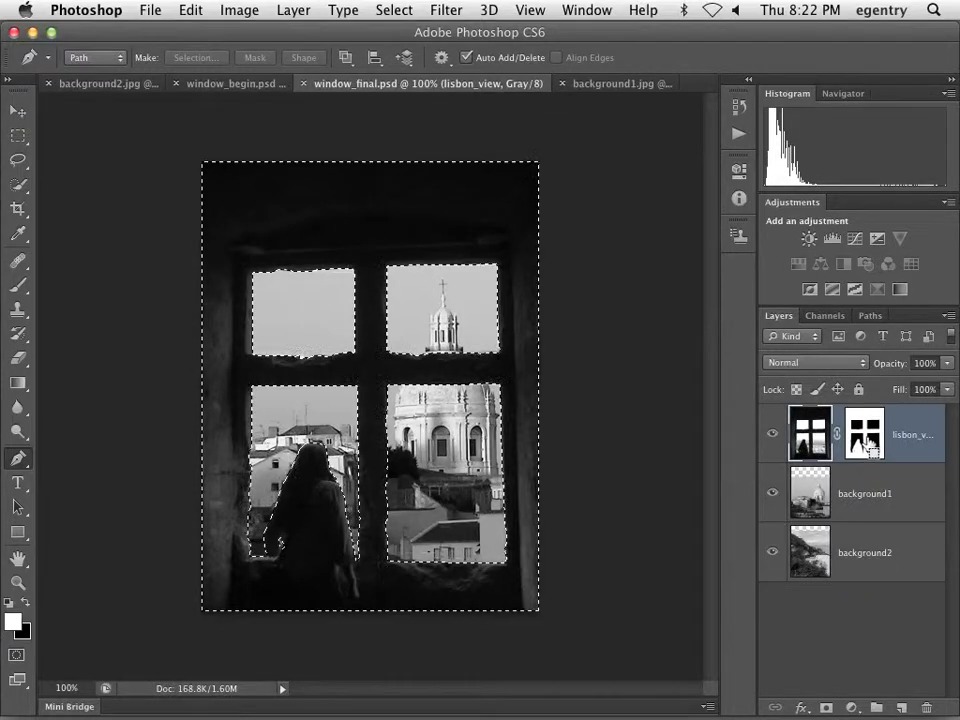
{"action": "key", "text": "super+d"}
{"action": "left_click", "coordinate": [867, 443], "text": "alt"}
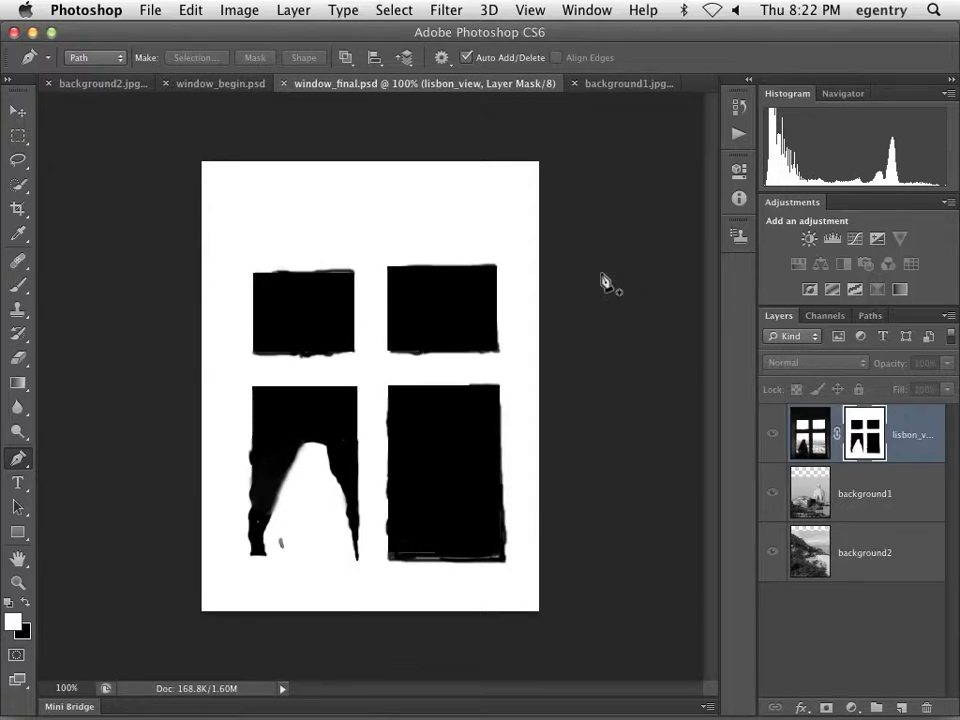
{"action": "key", "text": "super+w"}
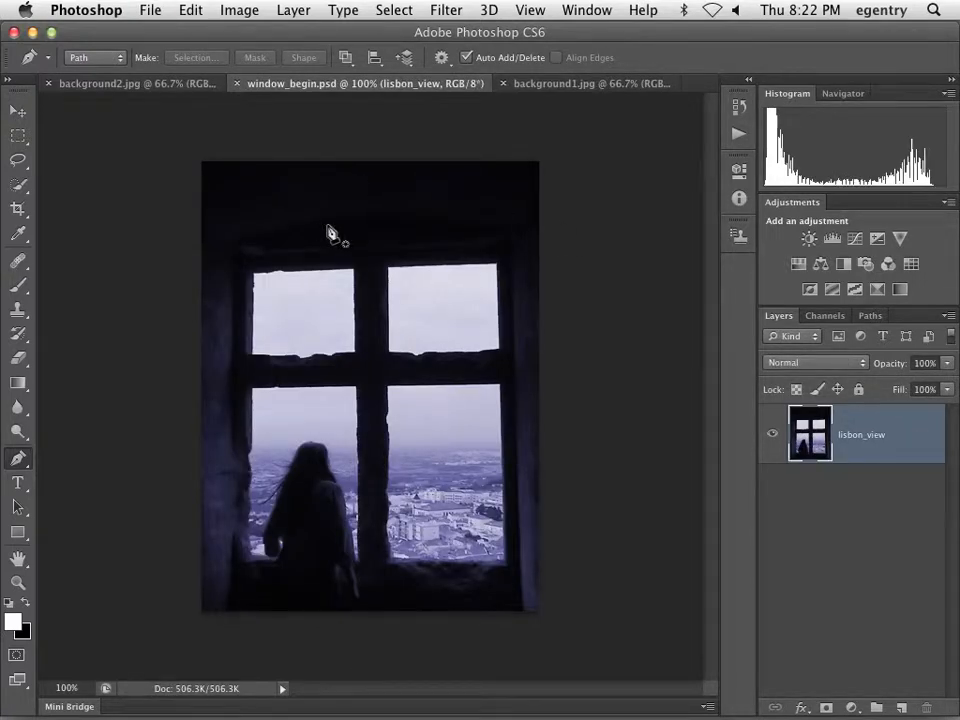
Step: Select the upper-left window pane in window_begin.psd by tracing its four corners with the Polygonal Lasso
{"action": "left_click", "coordinate": [294, 308]}
{"action": "left_click", "coordinate": [290, 294]}
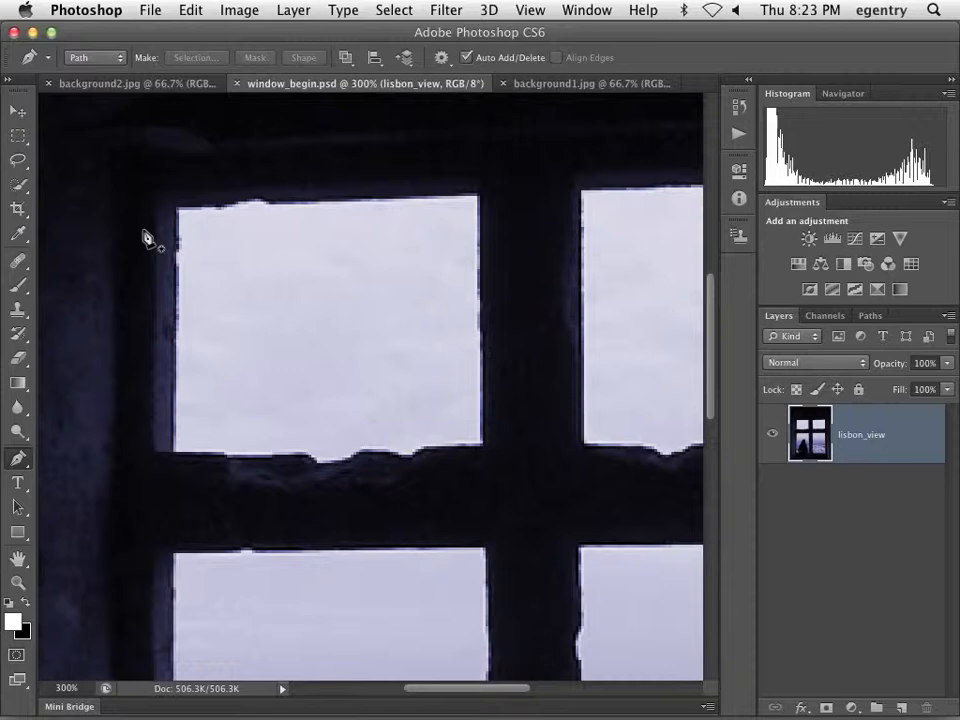
{"action": "left_click", "coordinate": [19, 137]}
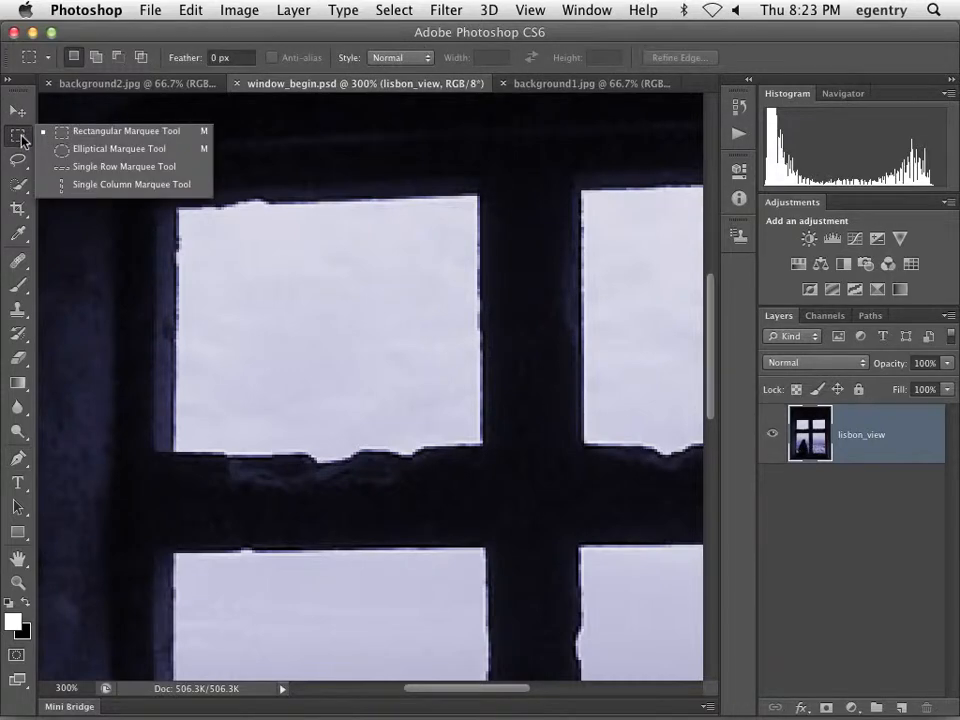
{"action": "left_click", "coordinate": [18, 159]}
{"action": "left_click", "coordinate": [18, 159]}
{"action": "left_click", "coordinate": [95, 173]}
{"action": "left_click", "coordinate": [178, 208]}
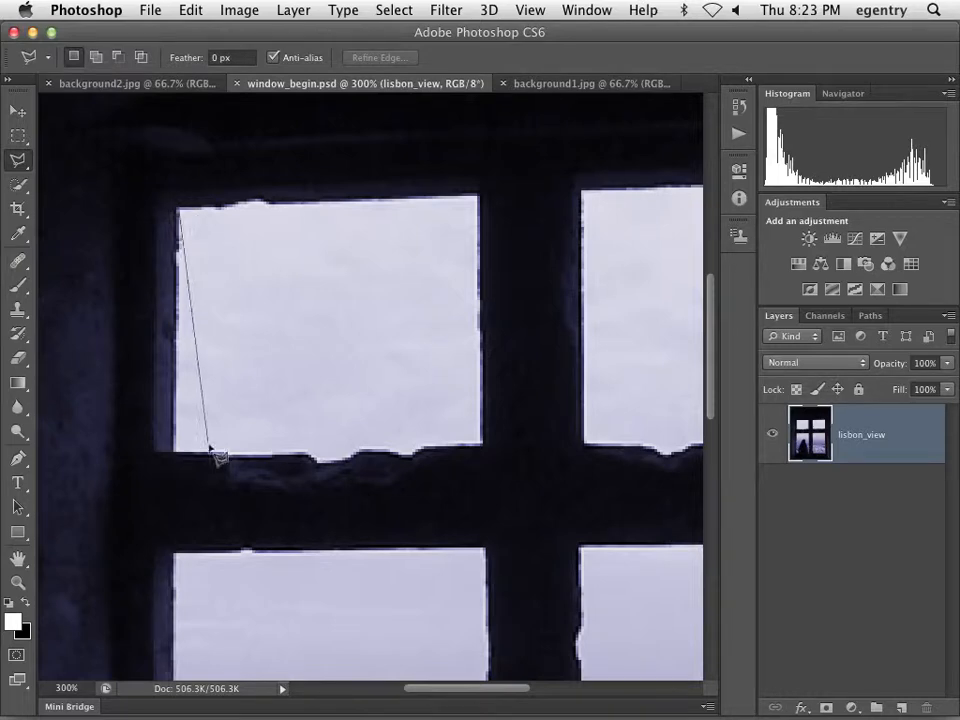
{"action": "left_click", "coordinate": [177, 452]}
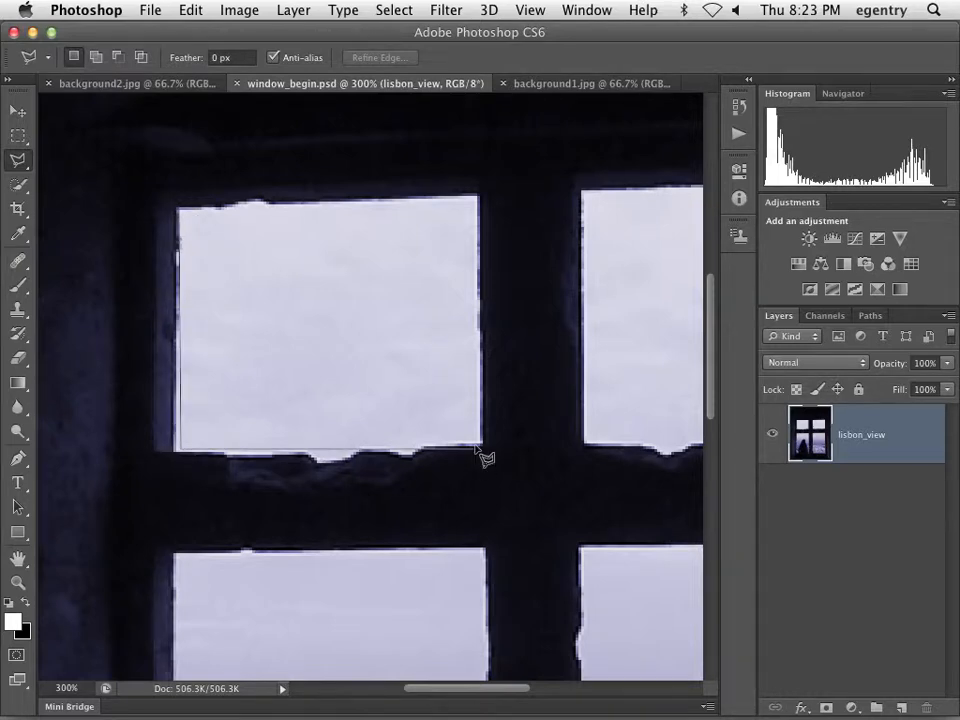
{"action": "left_click", "coordinate": [480, 443]}
{"action": "left_click", "coordinate": [478, 197]}
{"action": "left_click", "coordinate": [187, 217]}
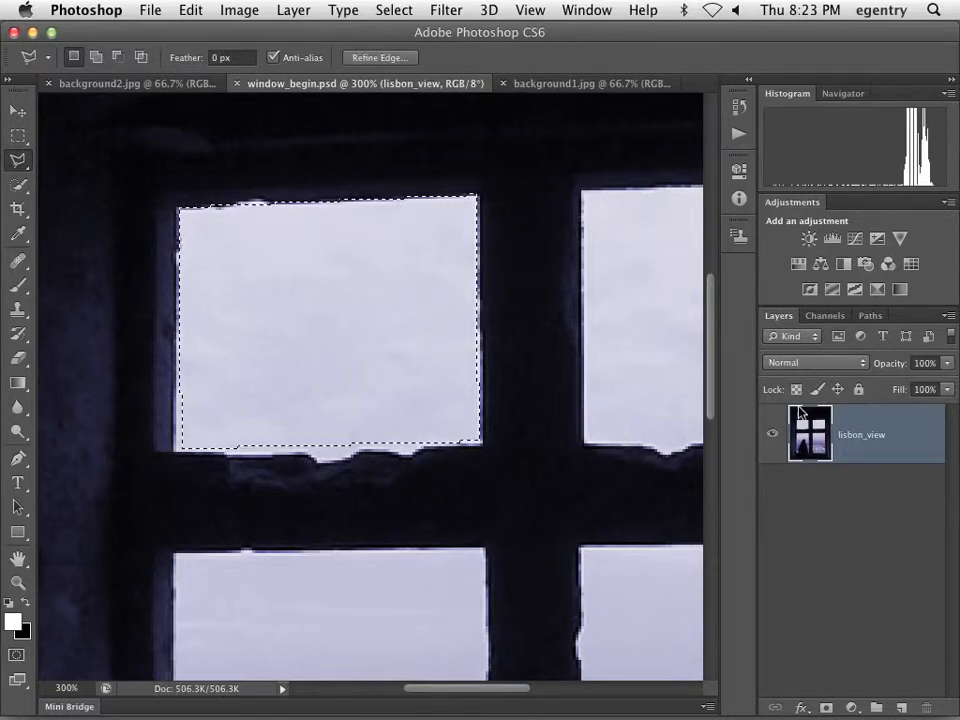
Step: Add a layer mask to lisbon_view from the pane selection and invert the mask
{"action": "key", "text": "ctrl+d"}
{"action": "left_click", "coordinate": [638, 308], "text": "alt"}
{"action": "left_click", "coordinate": [637, 307], "text": "alt"}
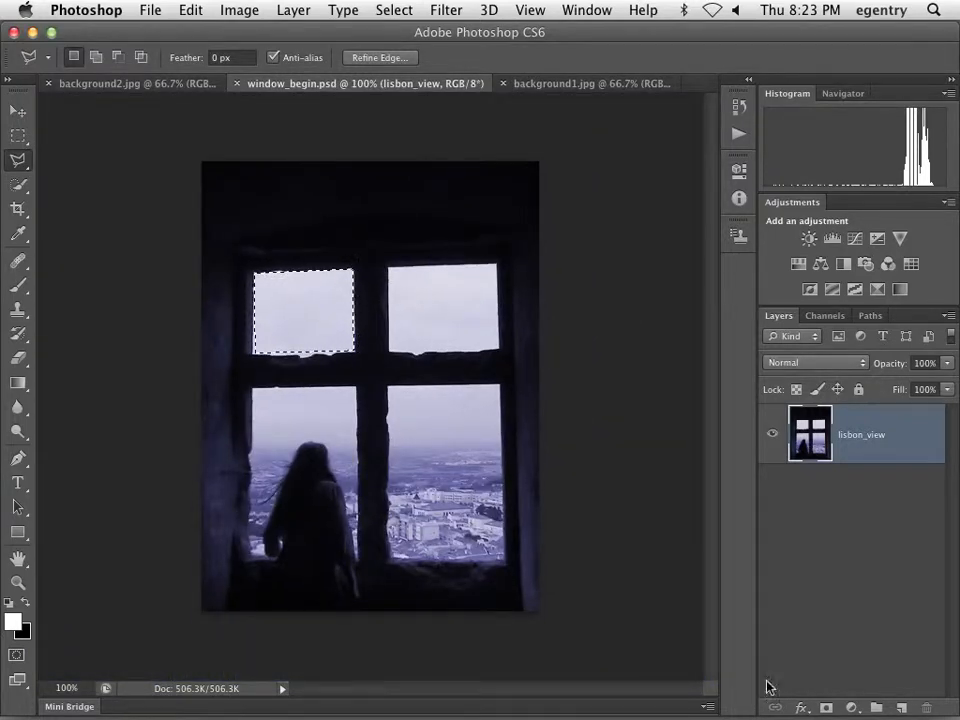
{"action": "left_click", "coordinate": [827, 707]}
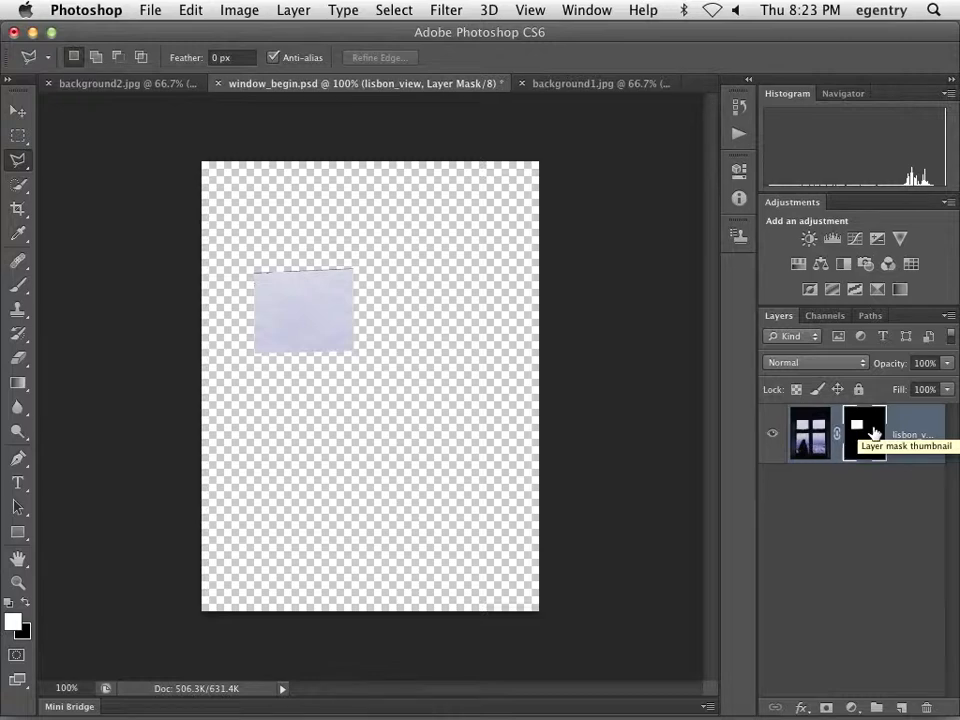
{"action": "key", "text": "super+i"}
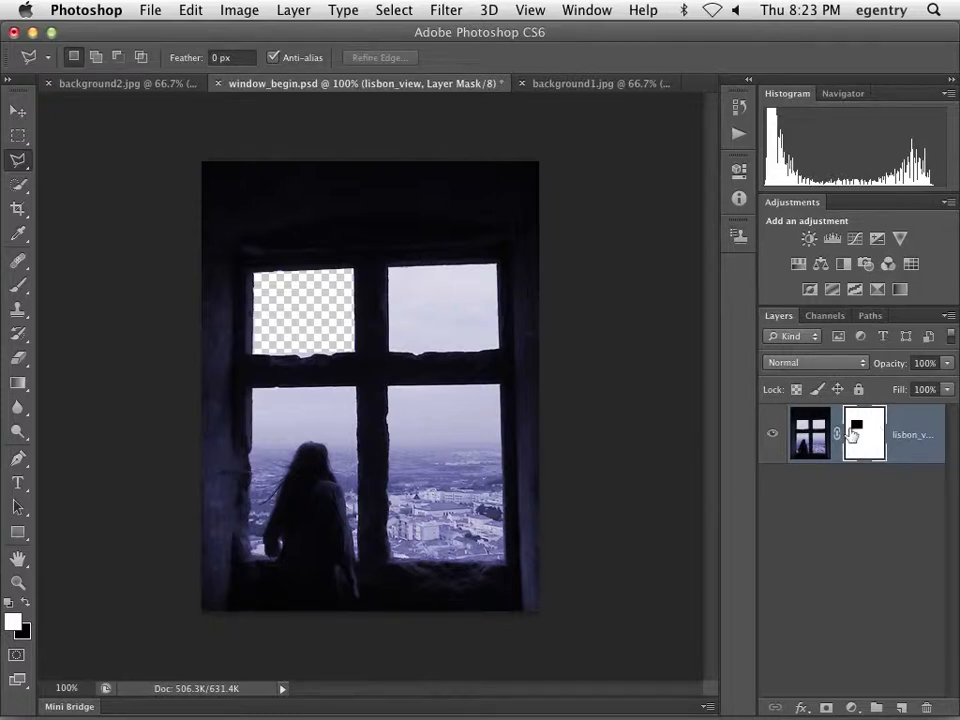
Step: Load the layer mask as a selection, remove the mask from lisbon_view, and restore the upper-left pane selection
{"action": "left_click", "coordinate": [855, 433], "text": "super"}
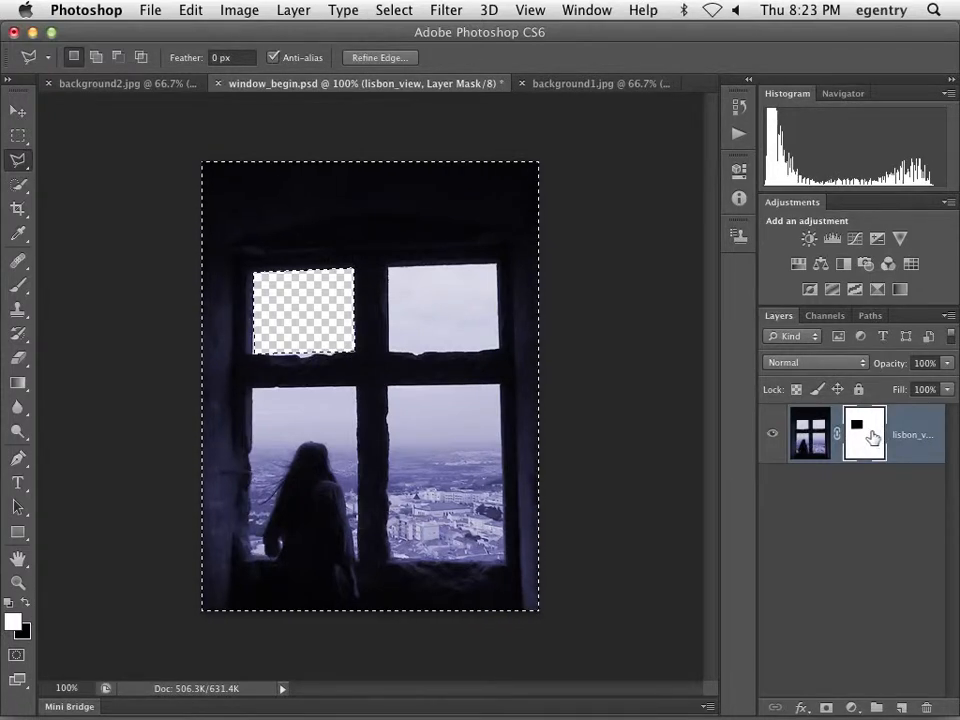
{"action": "left_click_drag", "start_coordinate": [865, 435], "coordinate": [928, 710]}
{"action": "left_click", "coordinate": [428, 284]}
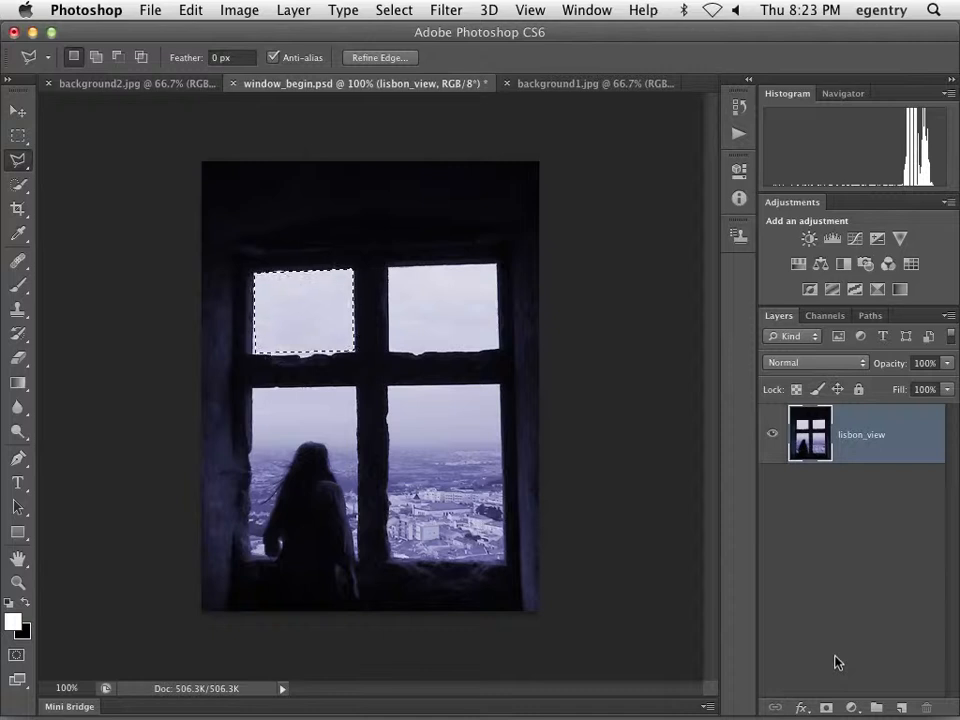
Step: Add a layer mask to lisbon_view that hides the selected upper-left pane
{"action": "left_click", "coordinate": [826, 709], "text": "alt"}
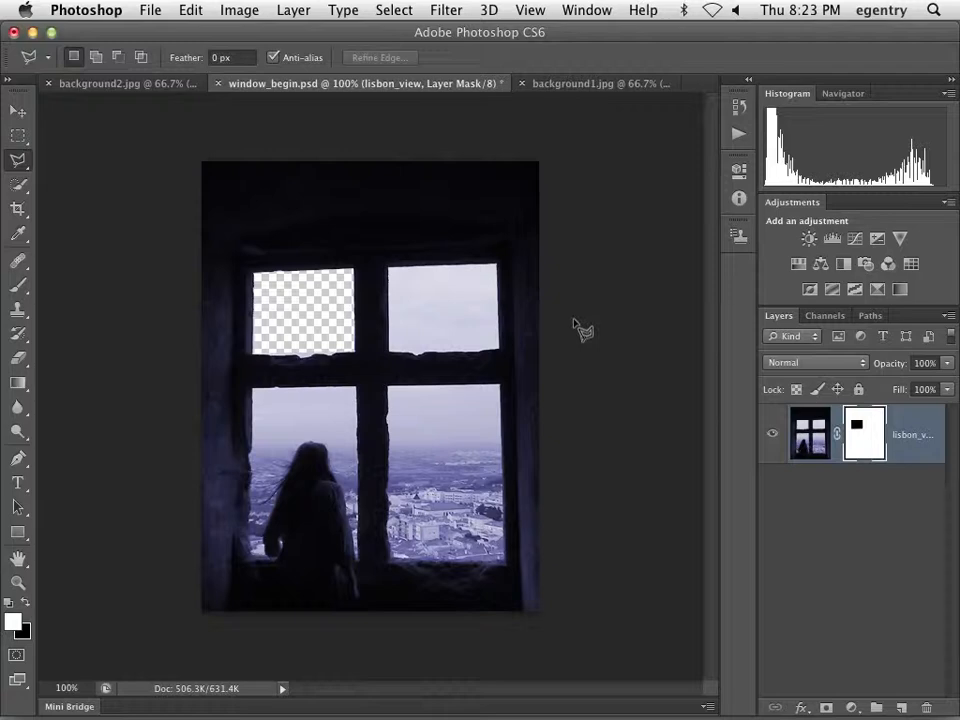
Step: Trace the upper-right window pane with the Polygonal Lasso, clear it to black on the layer mask, and deselect
{"action": "left_click", "coordinate": [316, 296], "text": "super"}
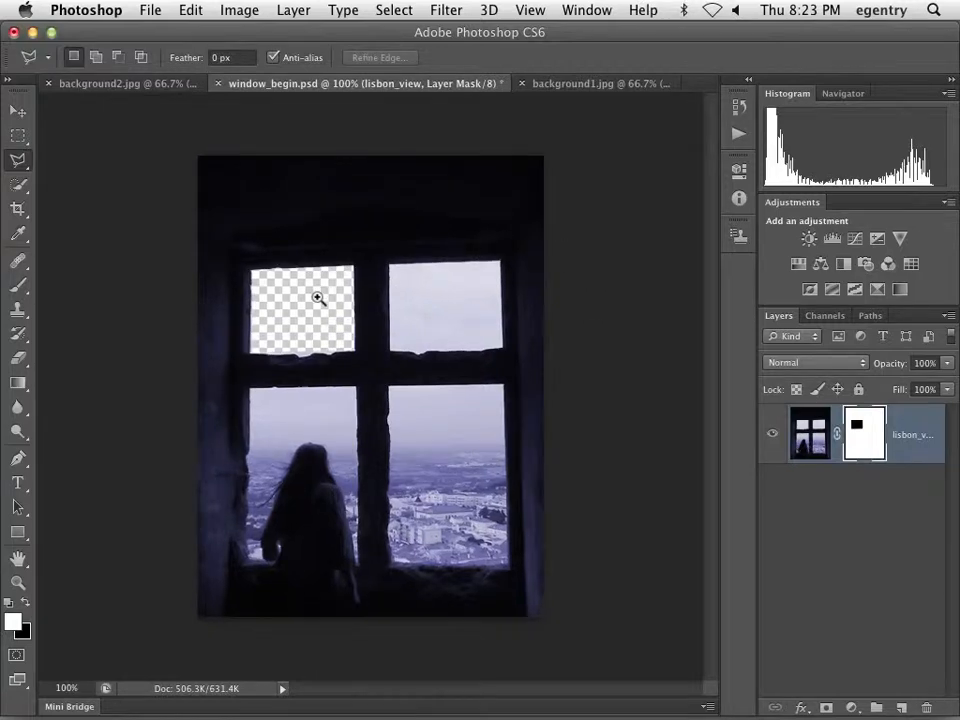
{"action": "left_click", "coordinate": [315, 297], "text": "super"}
{"action": "left_click", "coordinate": [312, 362], "text": "super"}
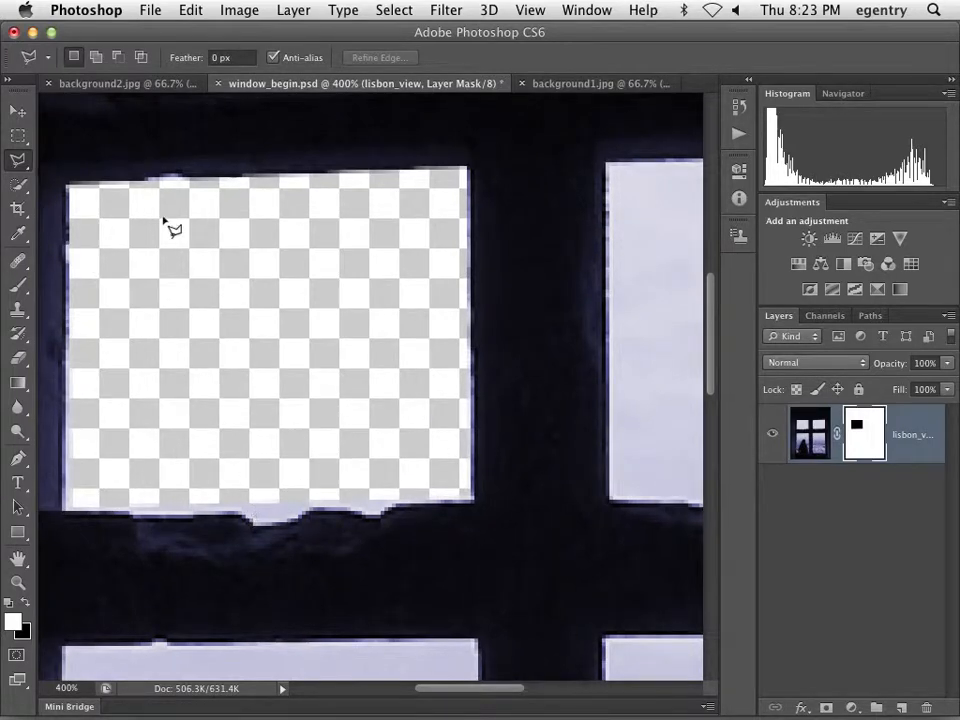
{"action": "left_click_drag", "start_coordinate": [595, 238], "coordinate": [157, 214]}
{"action": "left_click", "coordinate": [146, 181]}
{"action": "left_click", "coordinate": [147, 513]}
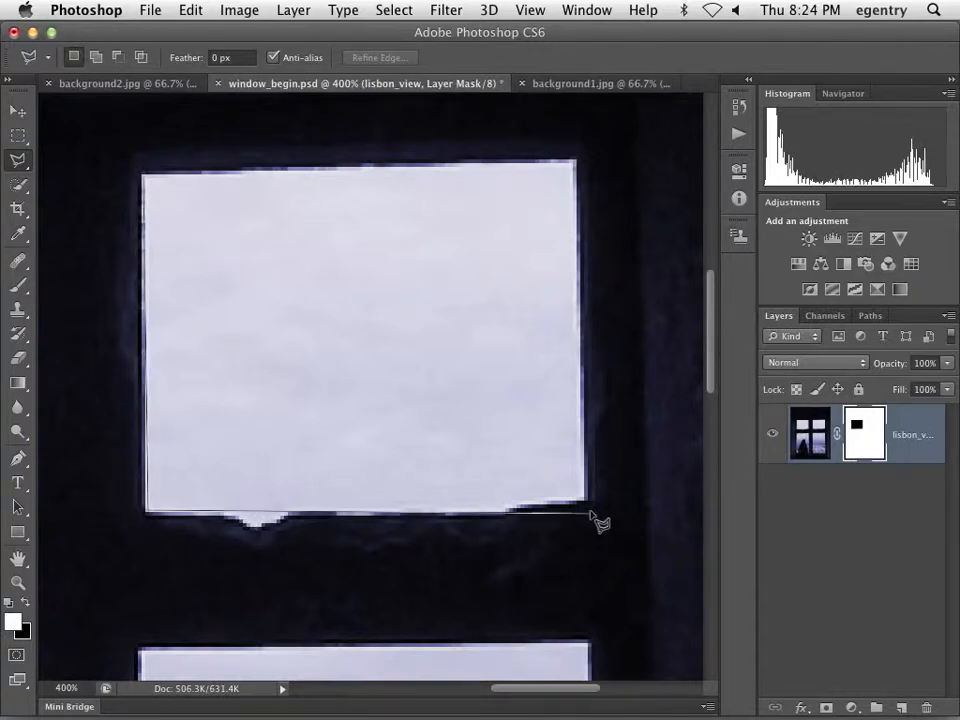
{"action": "left_click", "coordinate": [585, 501]}
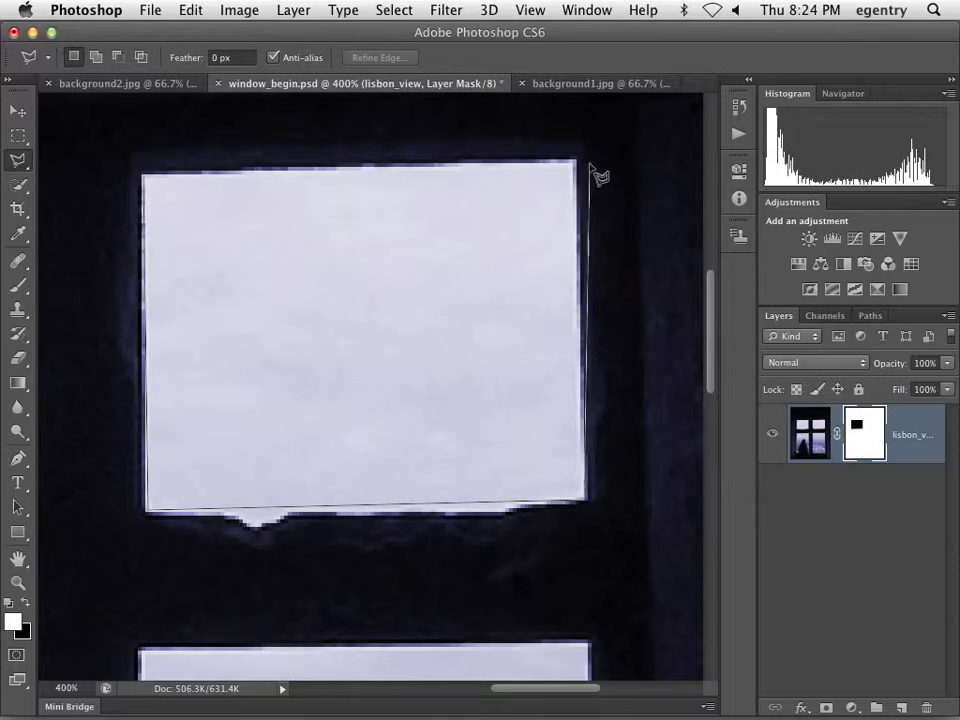
{"action": "left_click", "coordinate": [576, 161]}
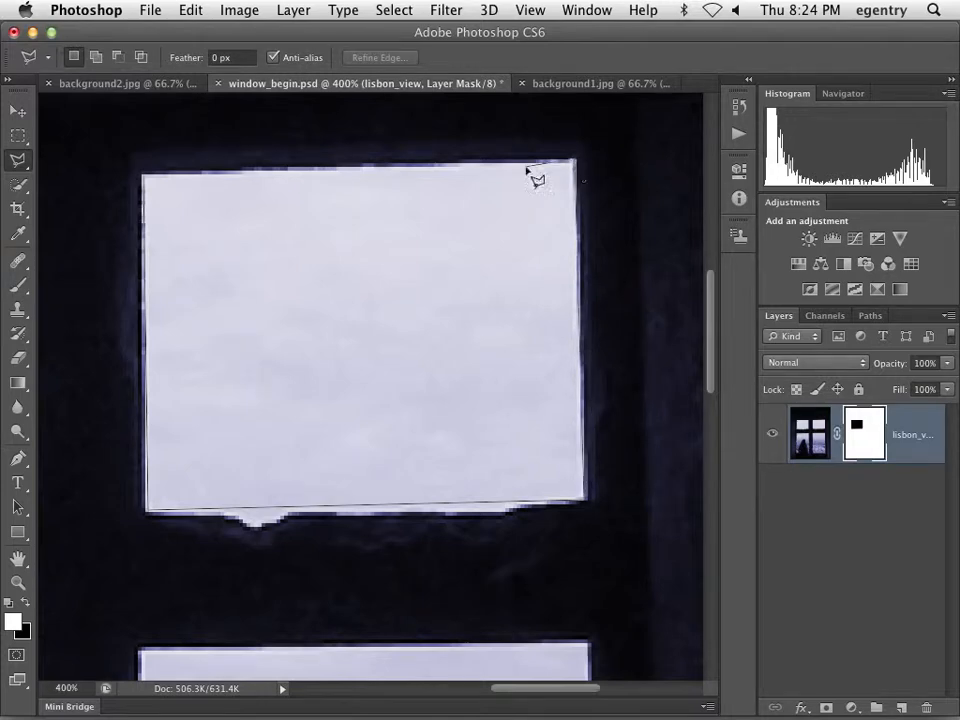
{"action": "left_click", "coordinate": [156, 182]}
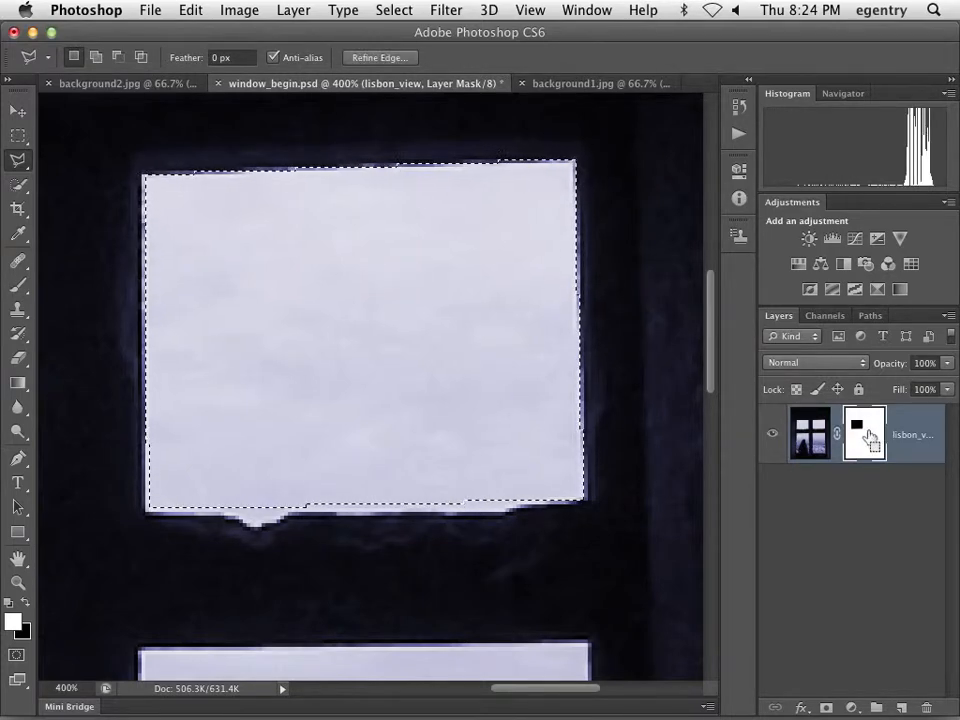
{"action": "key", "text": "BackSpace"}
{"action": "key", "text": "super+d"}
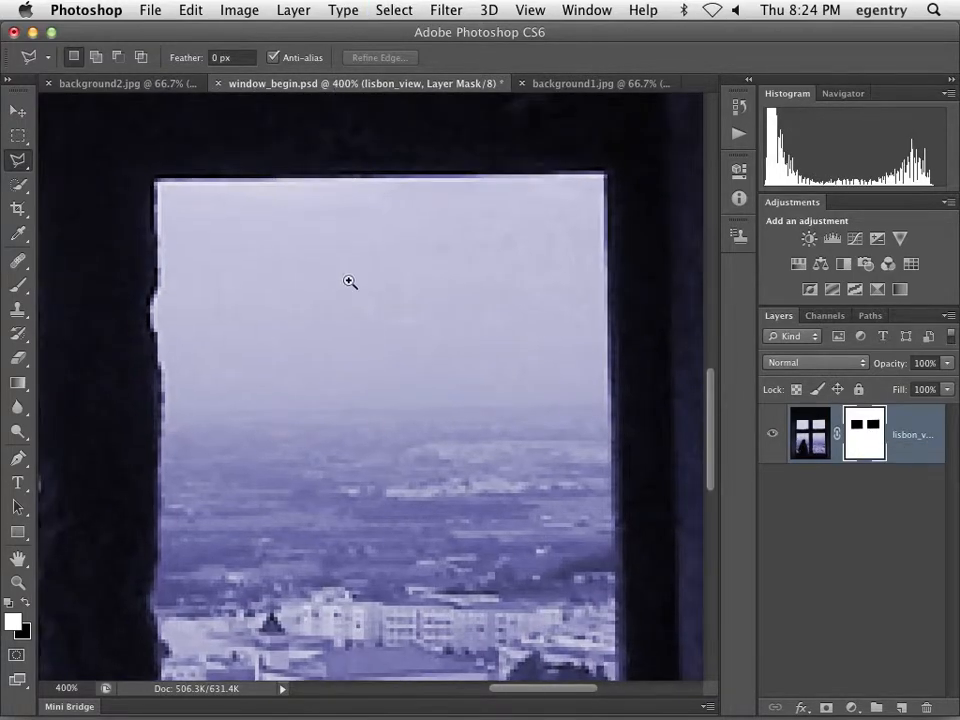
Step: Select the lower-right window pane by tracing its corners with the Polygonal Lasso
{"action": "left_click", "coordinate": [350, 282], "text": "alt+super"}
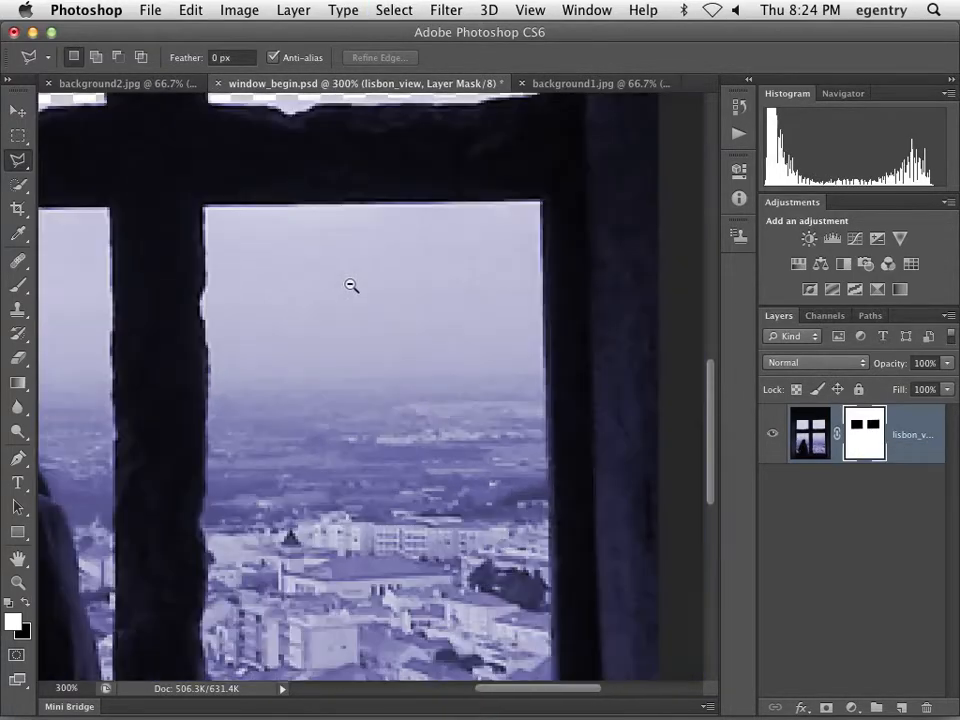
{"action": "left_click", "coordinate": [352, 285], "text": "alt+super"}
{"action": "left_click", "coordinate": [256, 237]}
{"action": "left_click", "coordinate": [477, 231]}
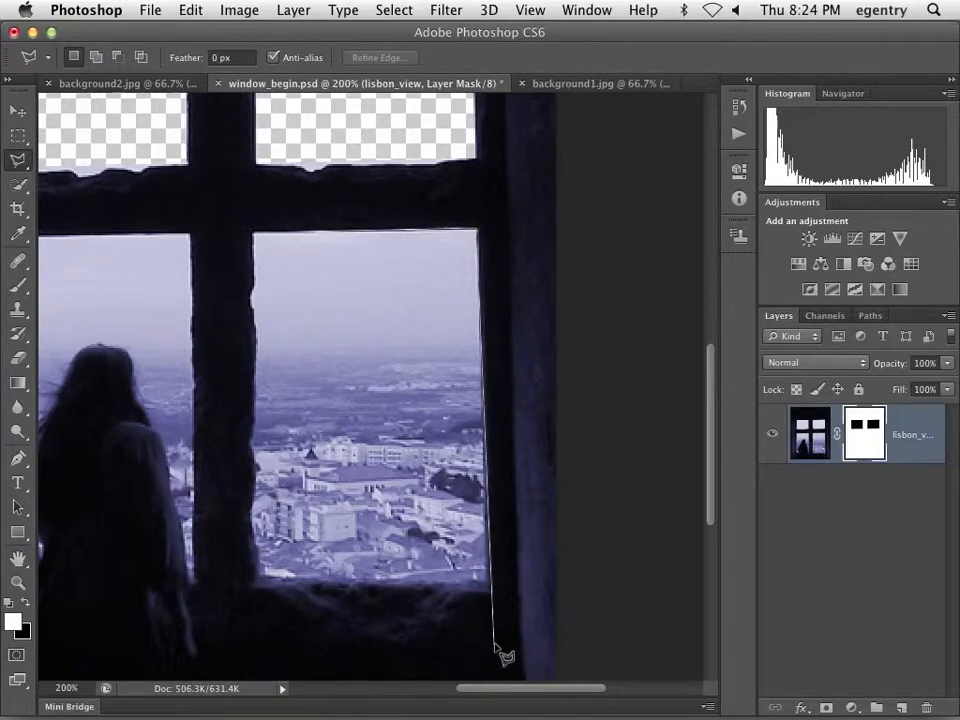
{"action": "left_click", "coordinate": [487, 579]}
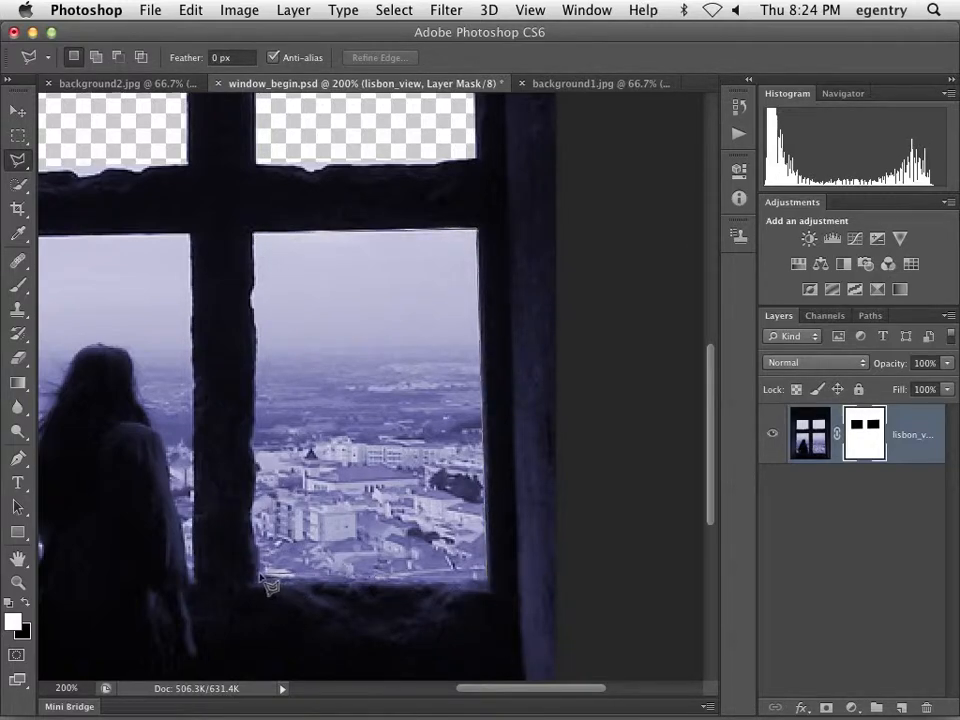
{"action": "left_click", "coordinate": [259, 575]}
{"action": "left_click", "coordinate": [257, 238]}
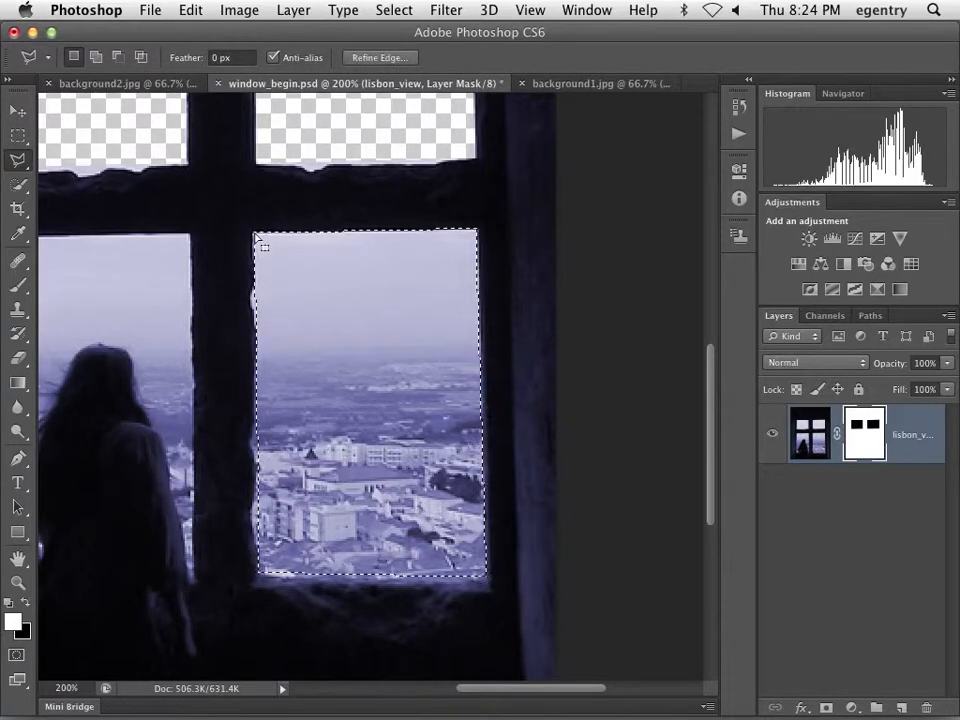
Step: Fill the selected lower-right pane with black on the lisbon_view layer mask and deselect
{"action": "left_click", "coordinate": [190, 10]}
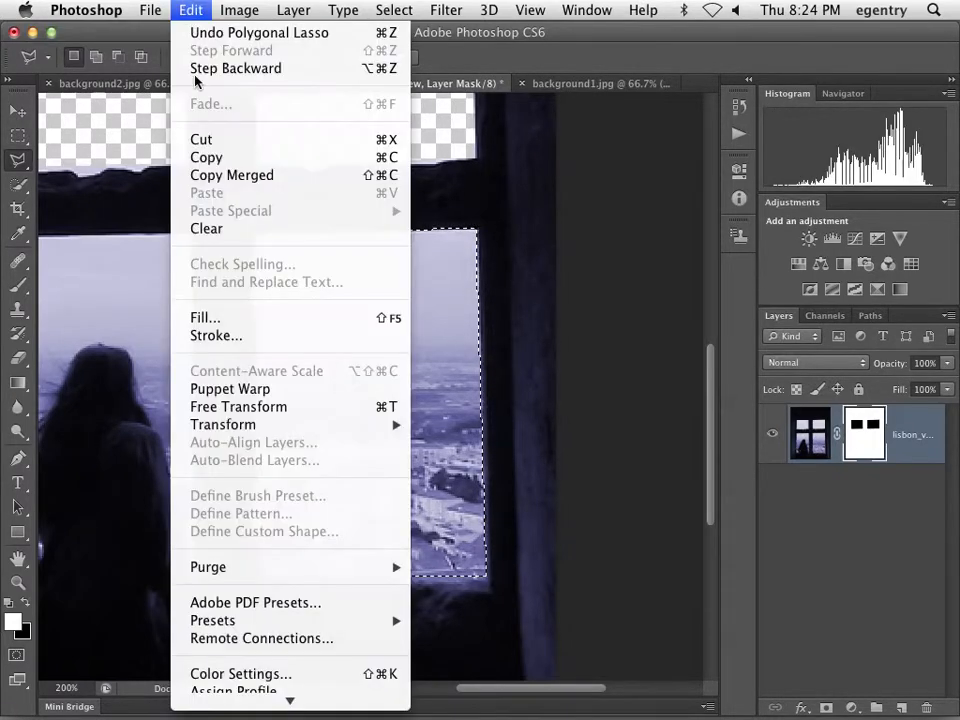
{"action": "left_click", "coordinate": [213, 318]}
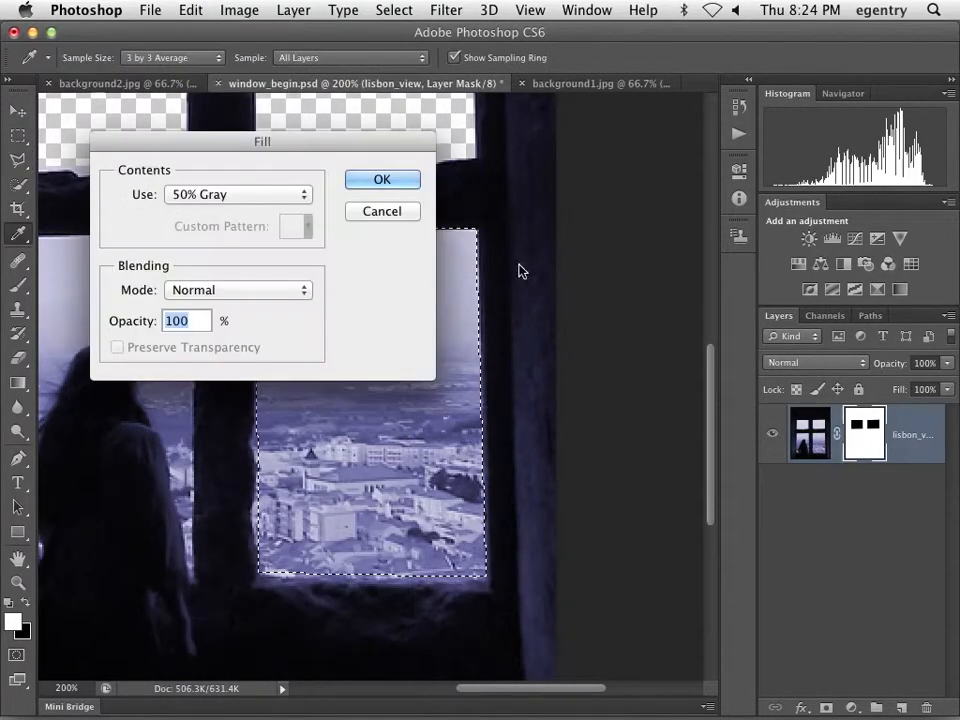
{"action": "left_click", "coordinate": [265, 194]}
{"action": "left_click", "coordinate": [261, 178]}
{"action": "left_click", "coordinate": [382, 179]}
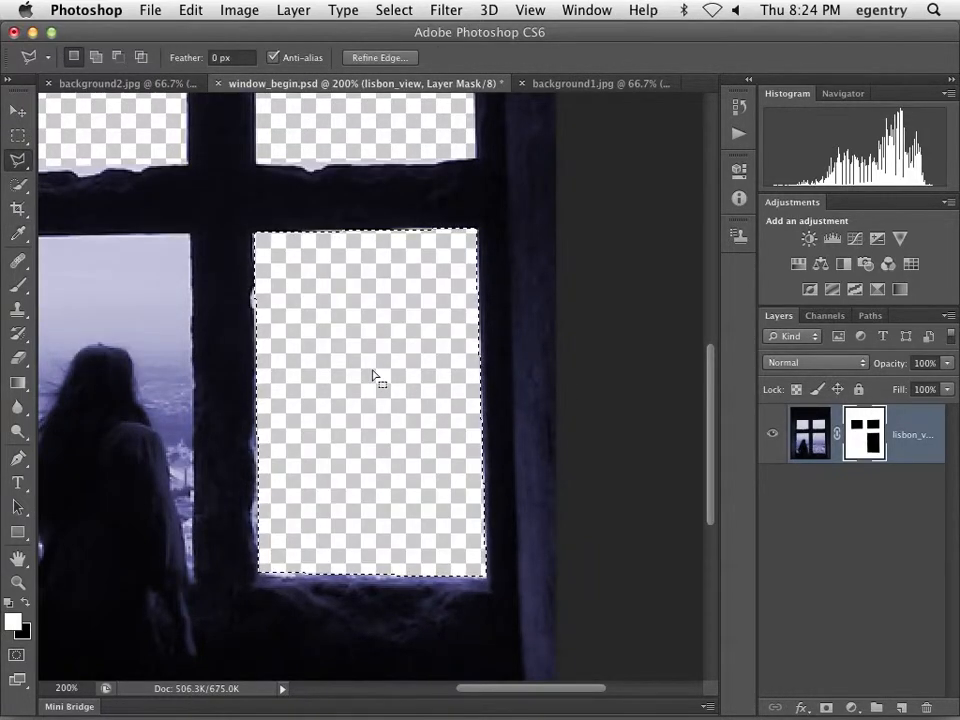
{"action": "key", "text": "super+d"}
Step: Trace the lower-left window pane with the Polygonal Lasso, following the woman's silhouette so her figure stays outside the selection
{"action": "left_click_drag", "start_coordinate": [221, 302], "coordinate": [441, 272]}
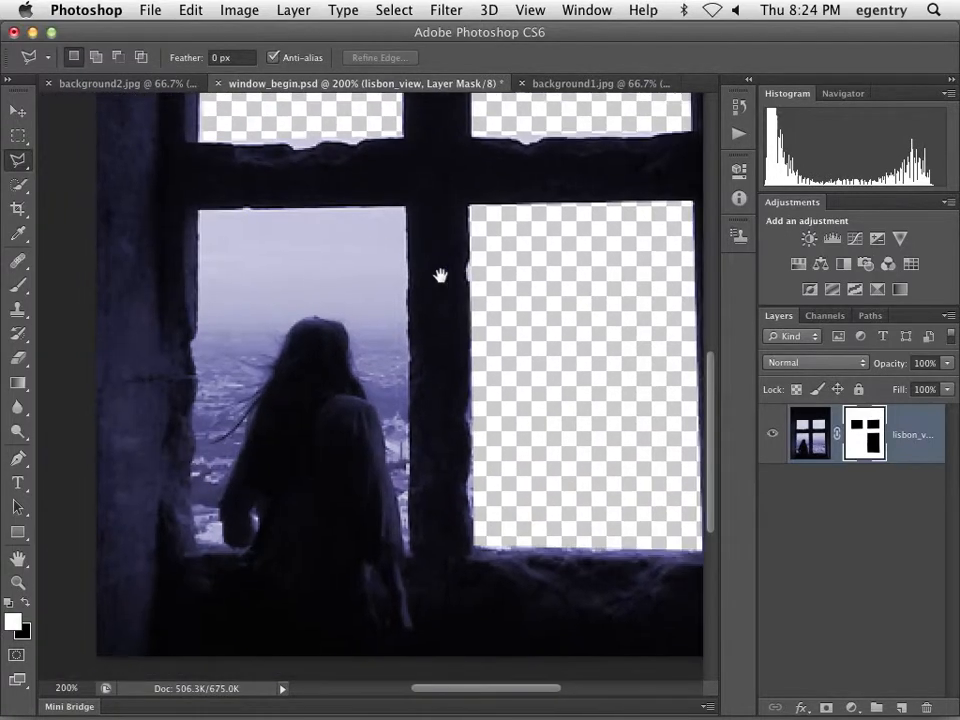
{"action": "left_click", "coordinate": [201, 212]}
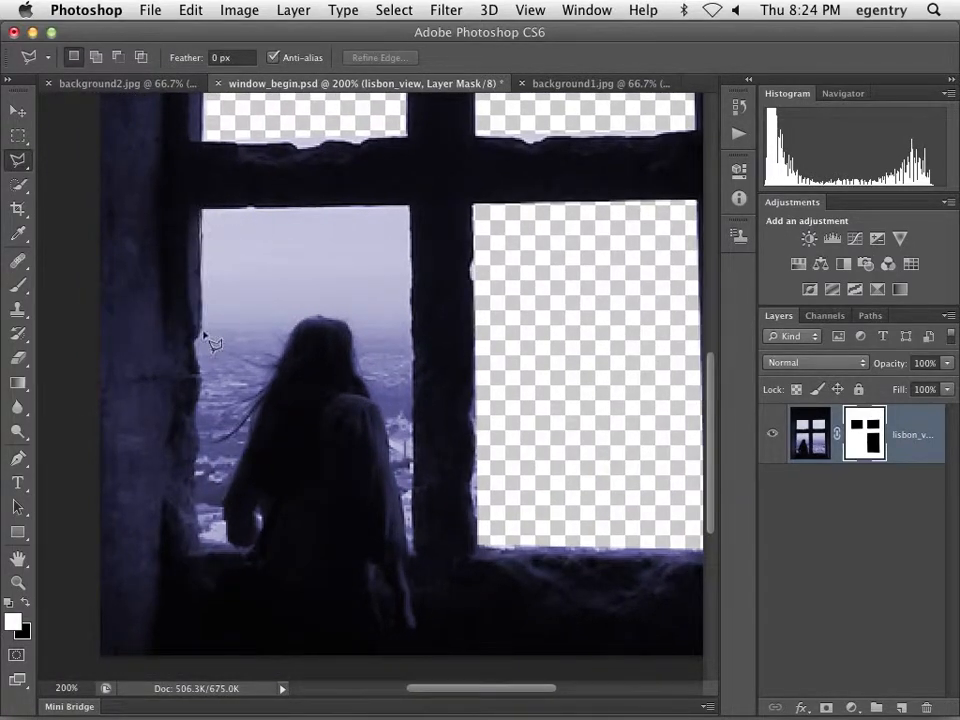
{"action": "left_click", "coordinate": [199, 542]}
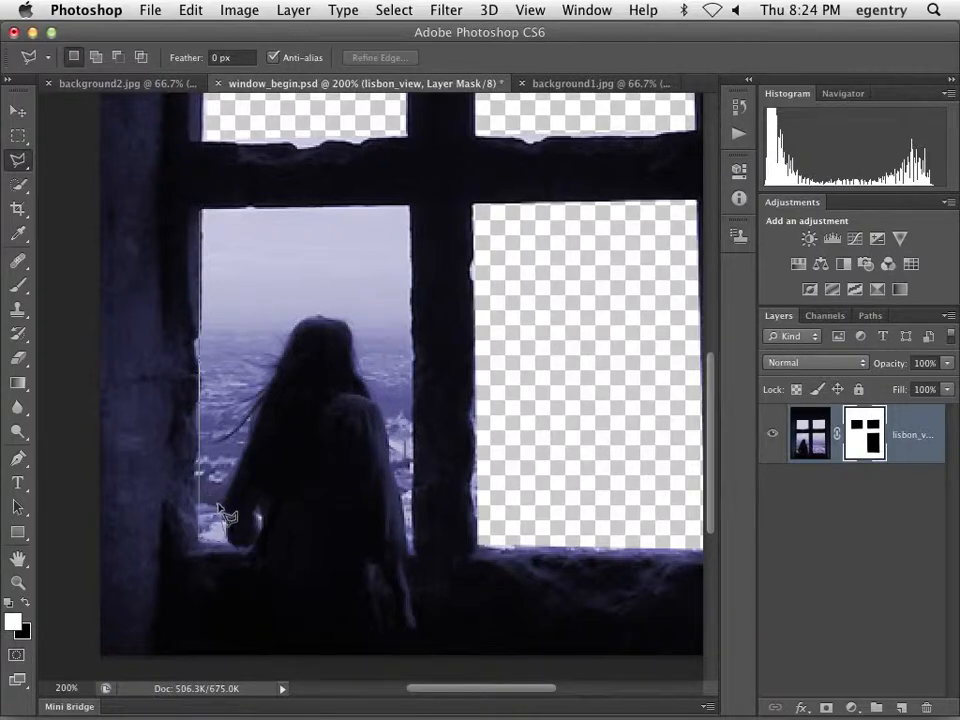
{"action": "left_click", "coordinate": [216, 500]}
{"action": "left_click", "coordinate": [233, 449]}
{"action": "left_click", "coordinate": [209, 436]}
{"action": "left_click", "coordinate": [276, 370]}
{"action": "left_click", "coordinate": [295, 311]}
{"action": "left_click", "coordinate": [328, 308]}
{"action": "left_click", "coordinate": [354, 310]}
{"action": "left_click", "coordinate": [366, 365]}
{"action": "left_click", "coordinate": [380, 400]}
{"action": "left_click", "coordinate": [392, 457]}
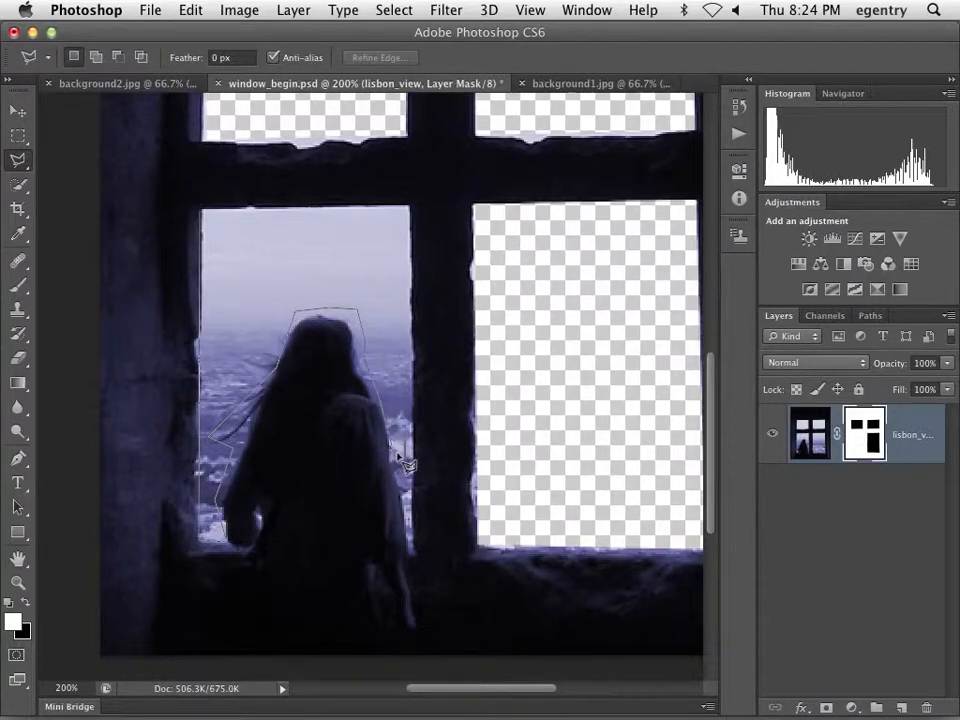
{"action": "left_click", "coordinate": [411, 541]}
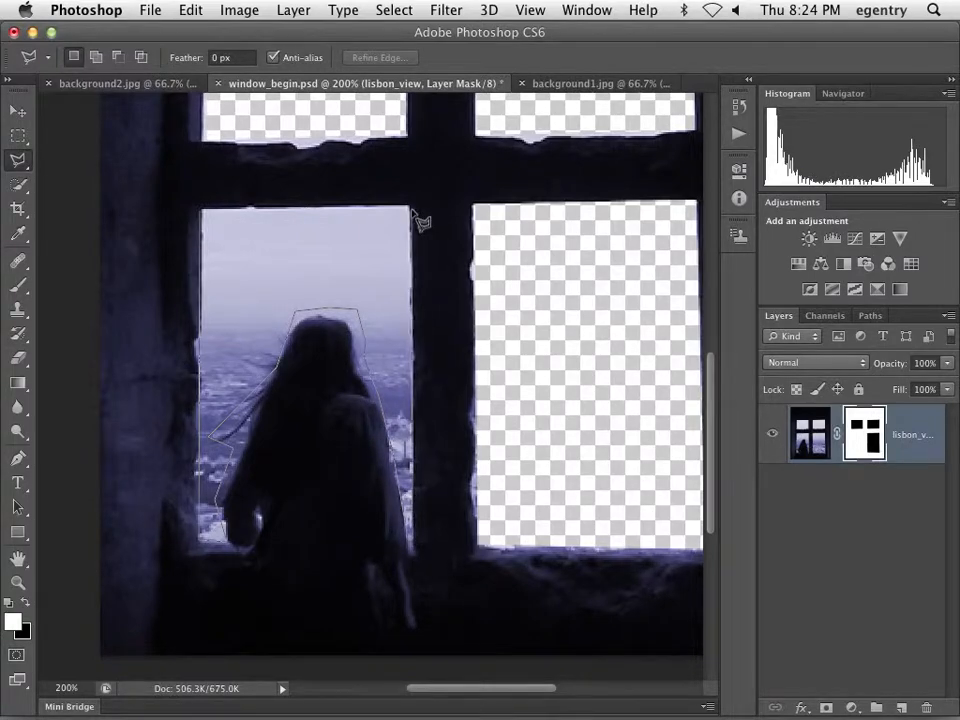
{"action": "left_click", "coordinate": [410, 204]}
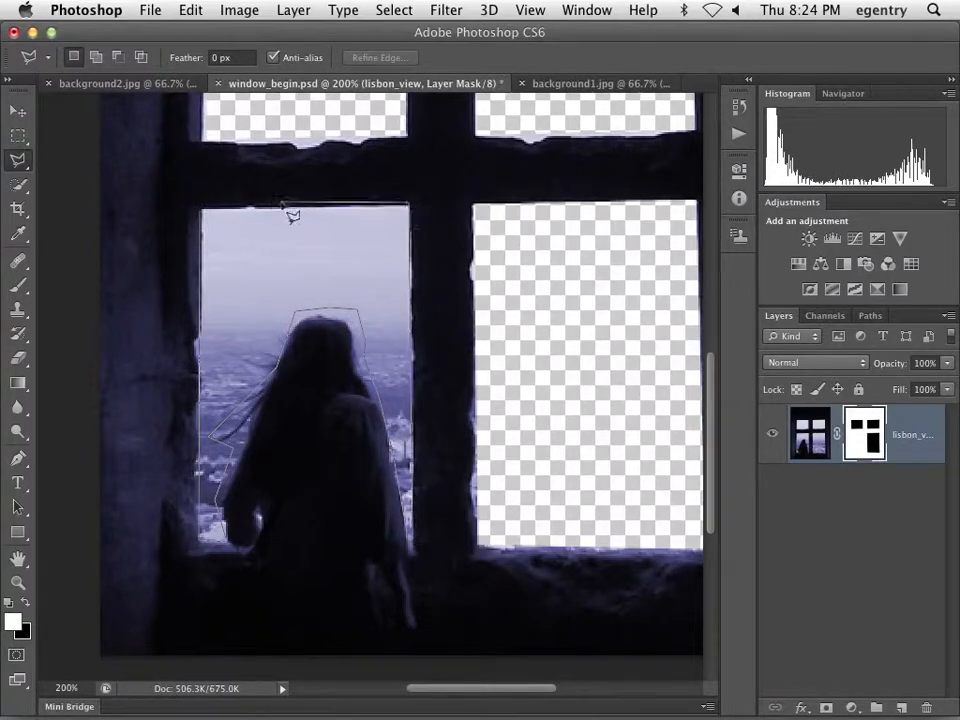
{"action": "left_click", "coordinate": [201, 211]}
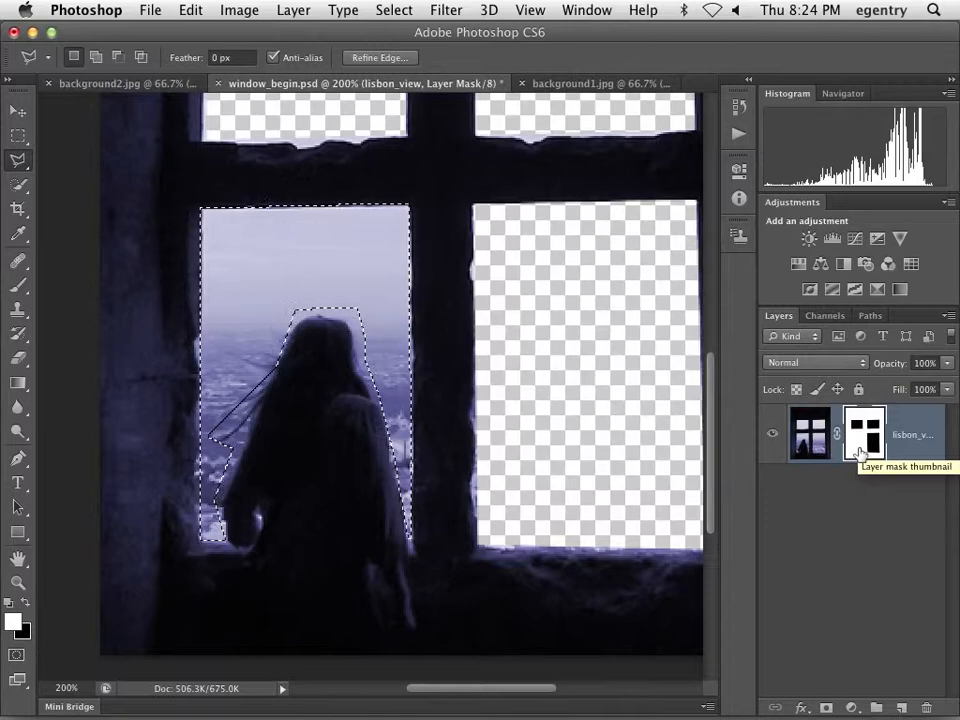
Step: Fill the selected lower-left pane area with black on the lisbon_view layer mask and deselect
{"action": "key", "text": "Delete"}
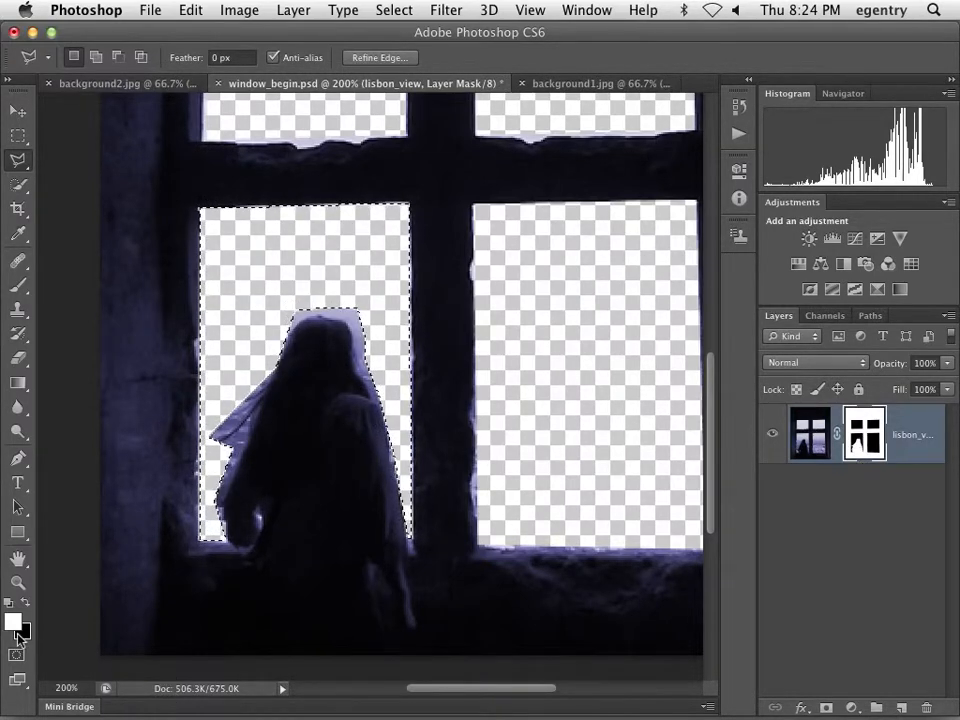
{"action": "key", "text": "ctrl+d"}
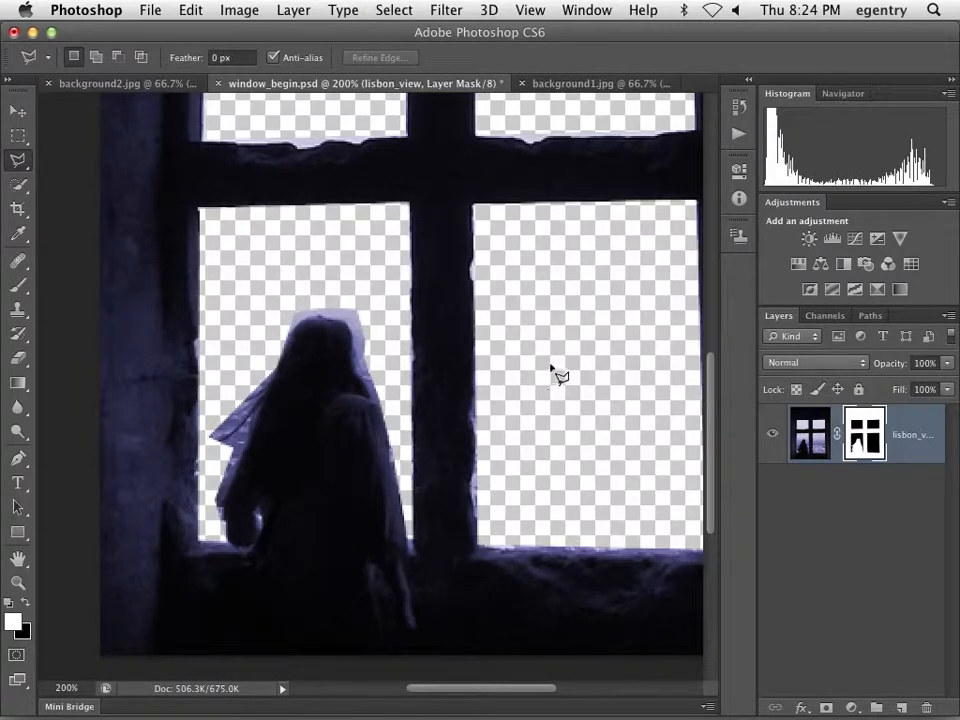
{"action": "left_click_drag", "start_coordinate": [534, 259], "coordinate": [505, 411]}
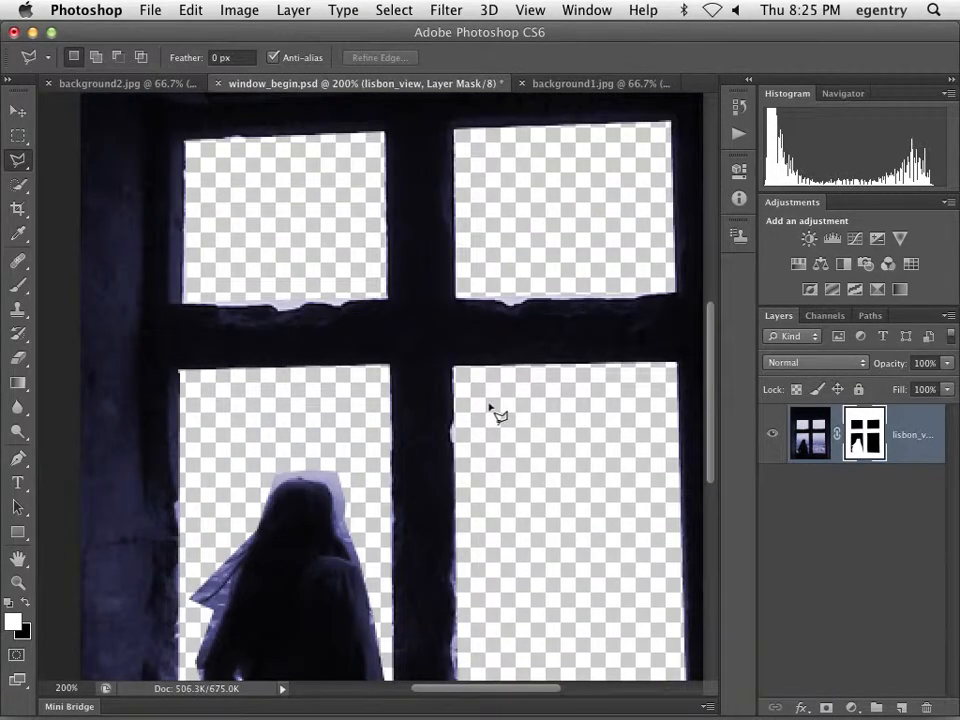
{"action": "left_click", "coordinate": [164, 13]}
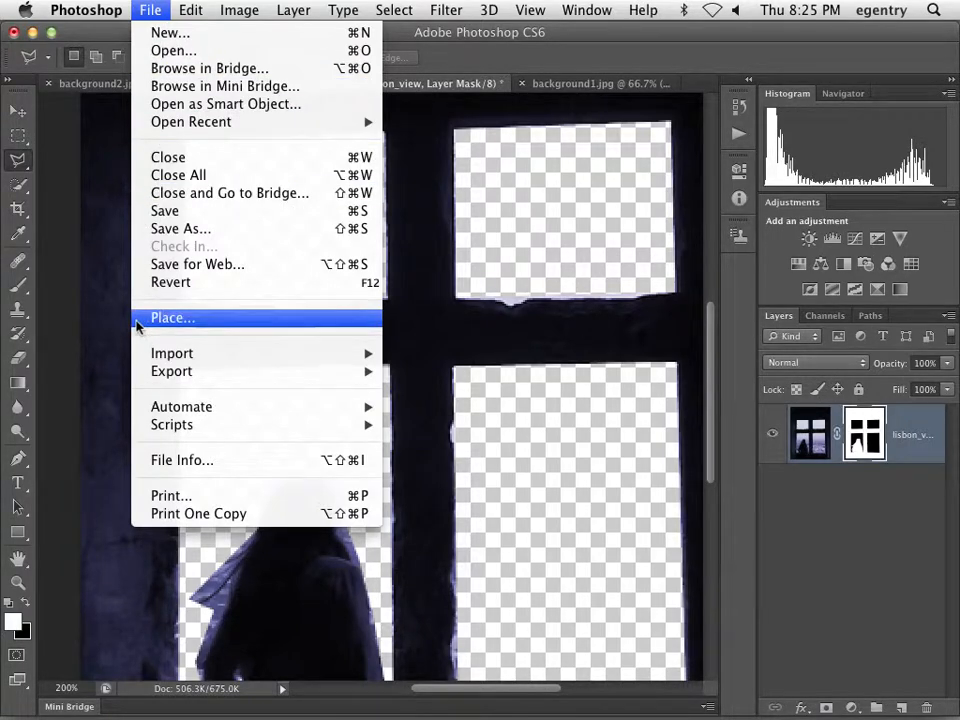
{"action": "left_click", "coordinate": [80, 308]}
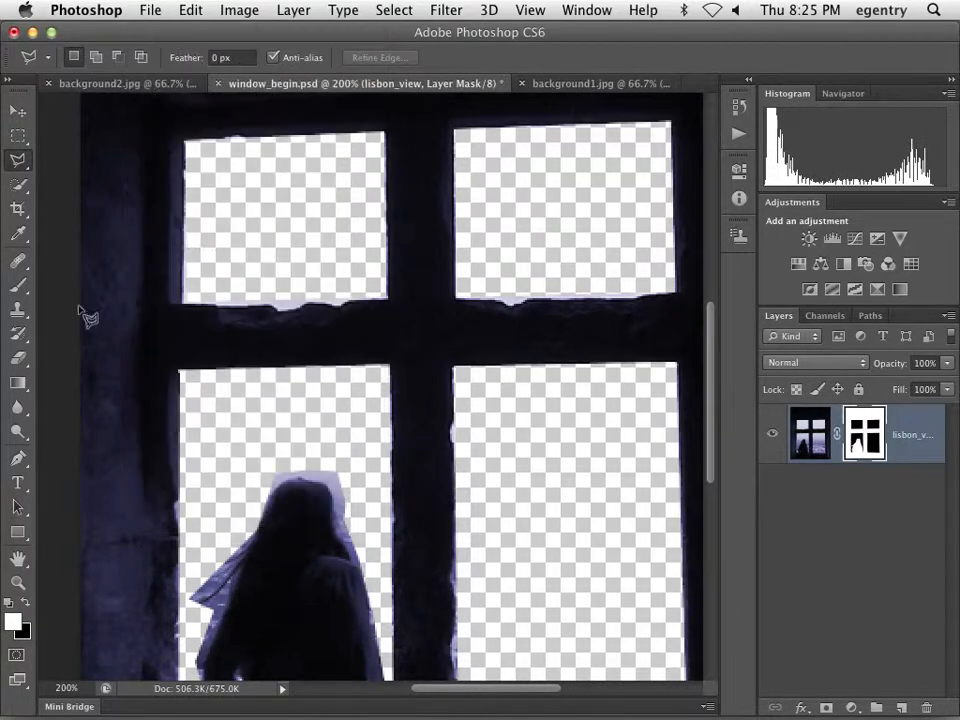
{"action": "left_click", "coordinate": [140, 9]}
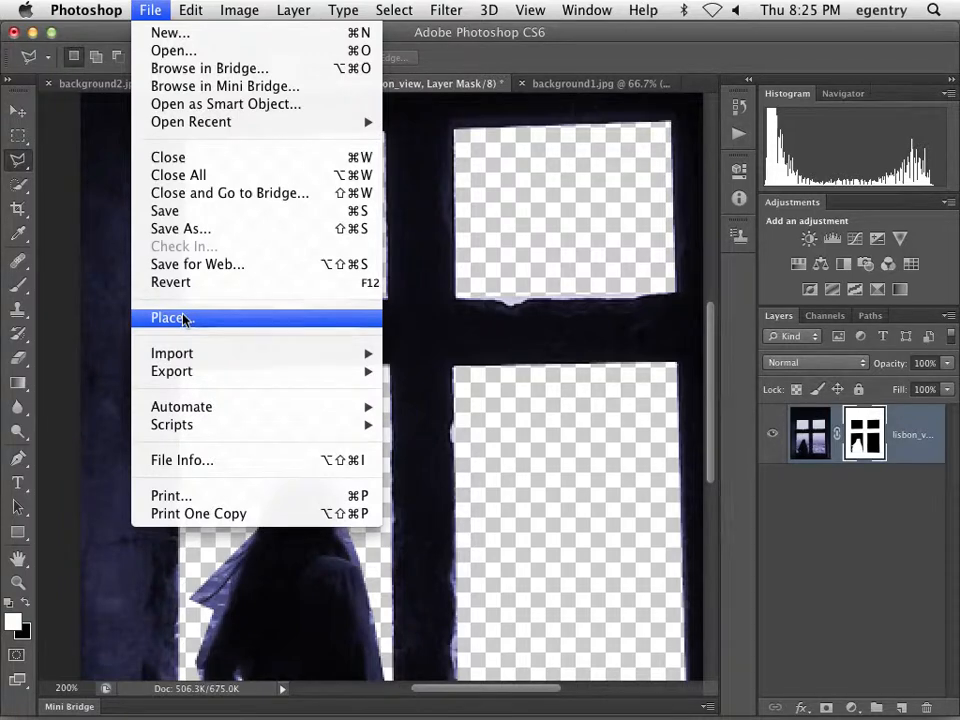
{"action": "left_click", "coordinate": [90, 290]}
Step: Copy the dome photo from background1.jpg into window_begin.psd as a new layer using the Move tool
{"action": "left_click", "coordinate": [18, 110]}
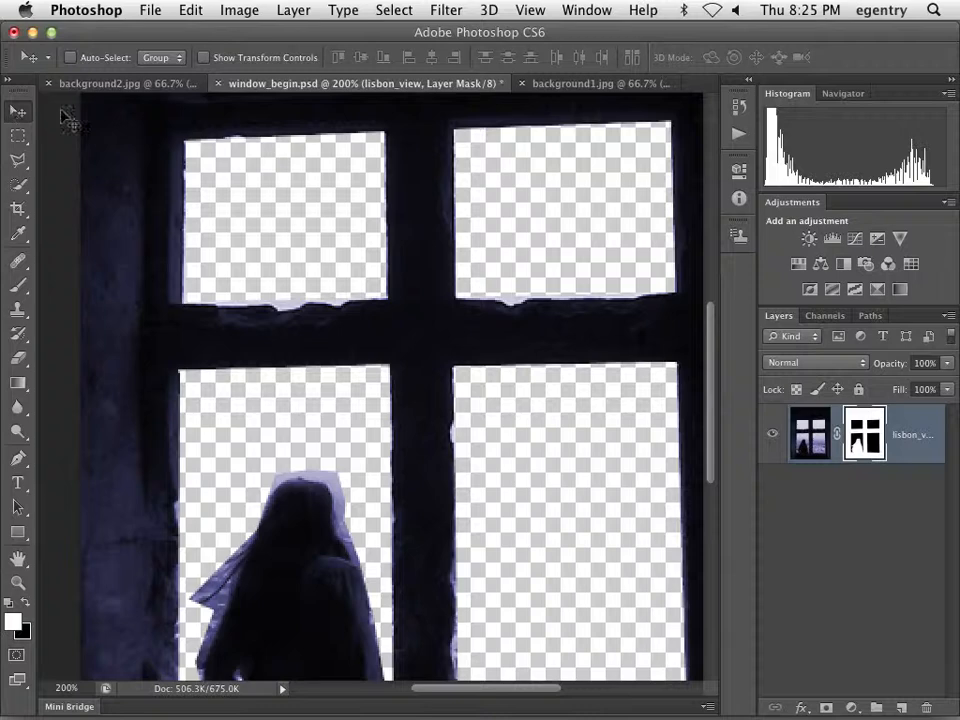
{"action": "left_click", "coordinate": [117, 87]}
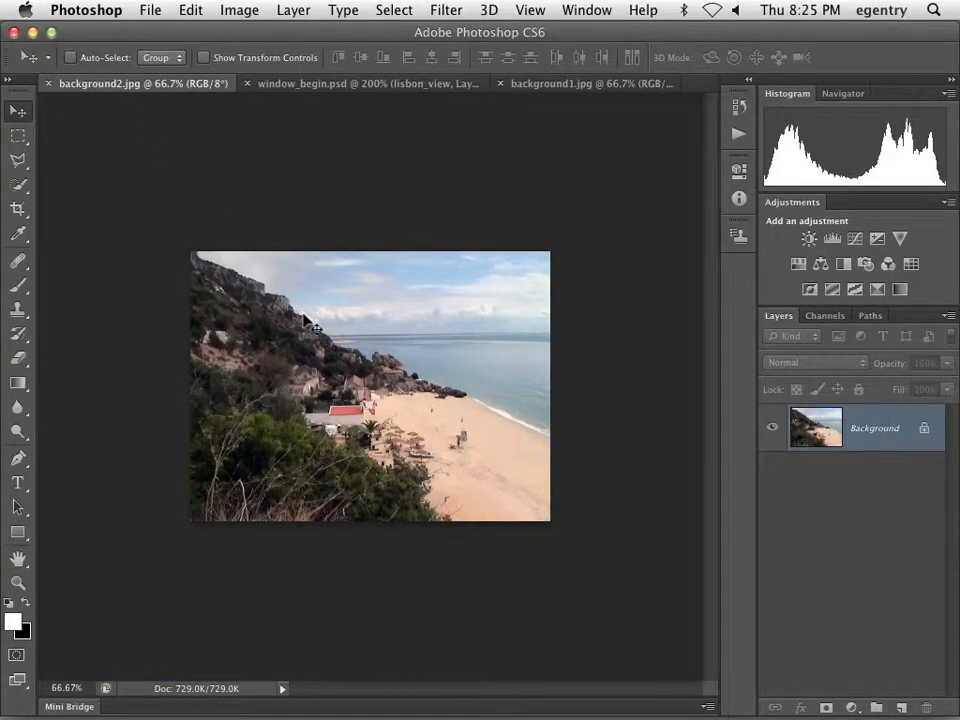
{"action": "left_click", "coordinate": [535, 86]}
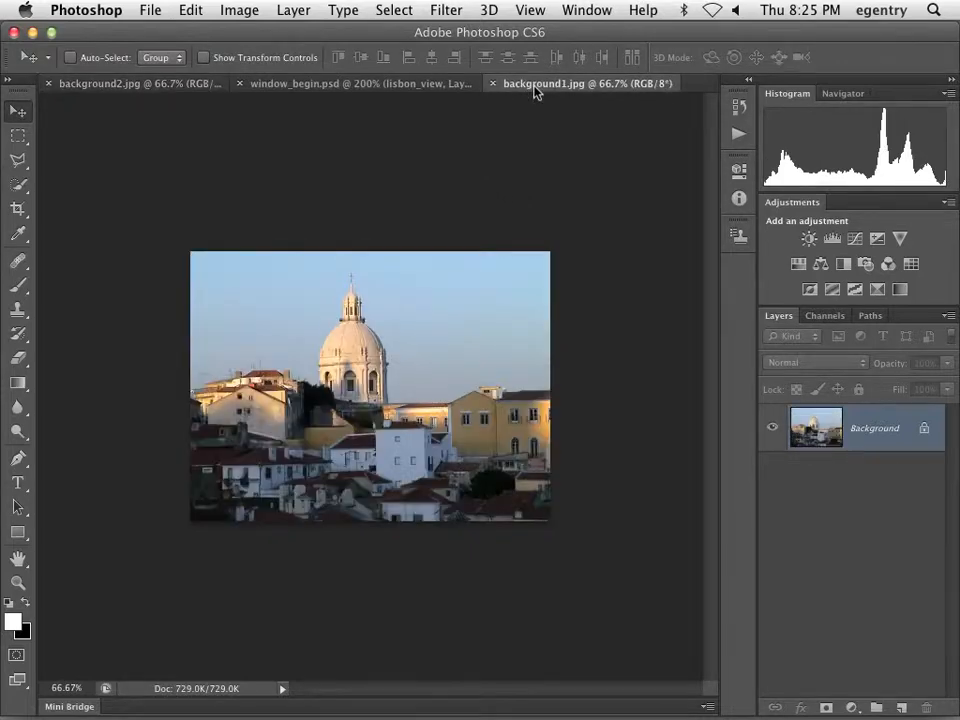
{"action": "left_click_drag", "start_coordinate": [356, 326], "coordinate": [300, 303]}
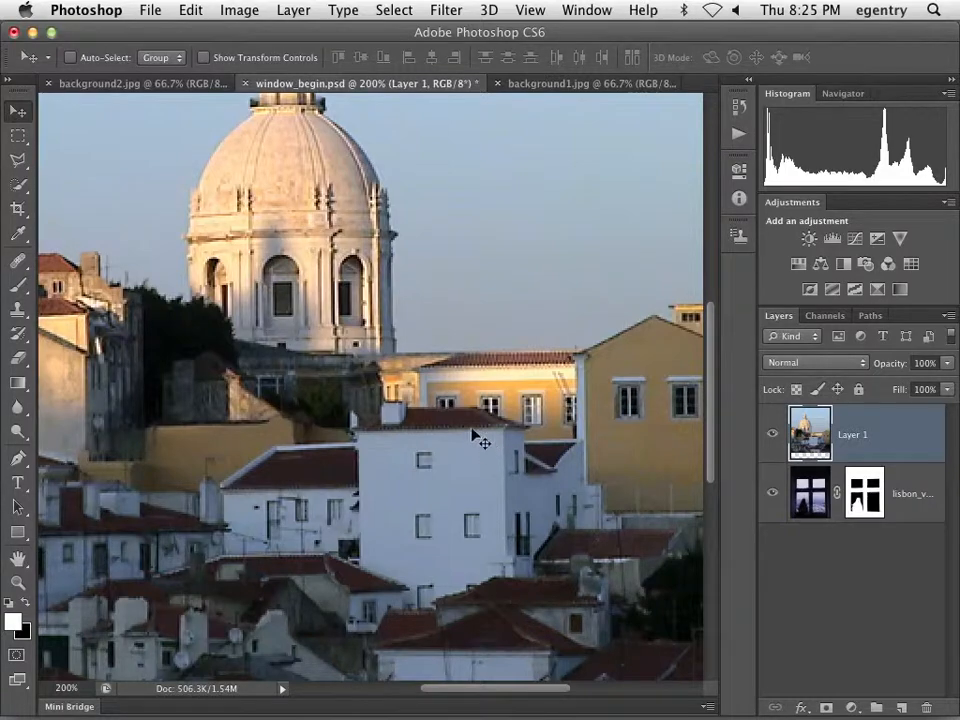
Step: Convert the dome photo on Layer 1 to a smart object
{"action": "left_click", "coordinate": [432, 407], "text": "alt"}
{"action": "left_click", "coordinate": [293, 10]}
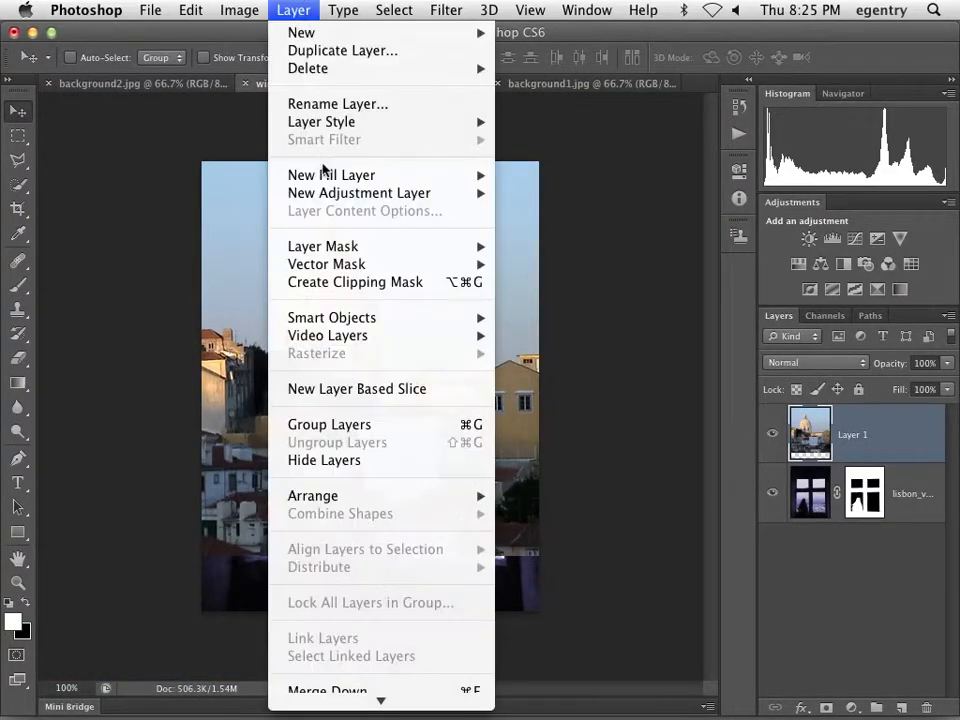
{"action": "mouse_move", "coordinate": [340, 318]}
{"action": "left_click", "coordinate": [593, 318]}
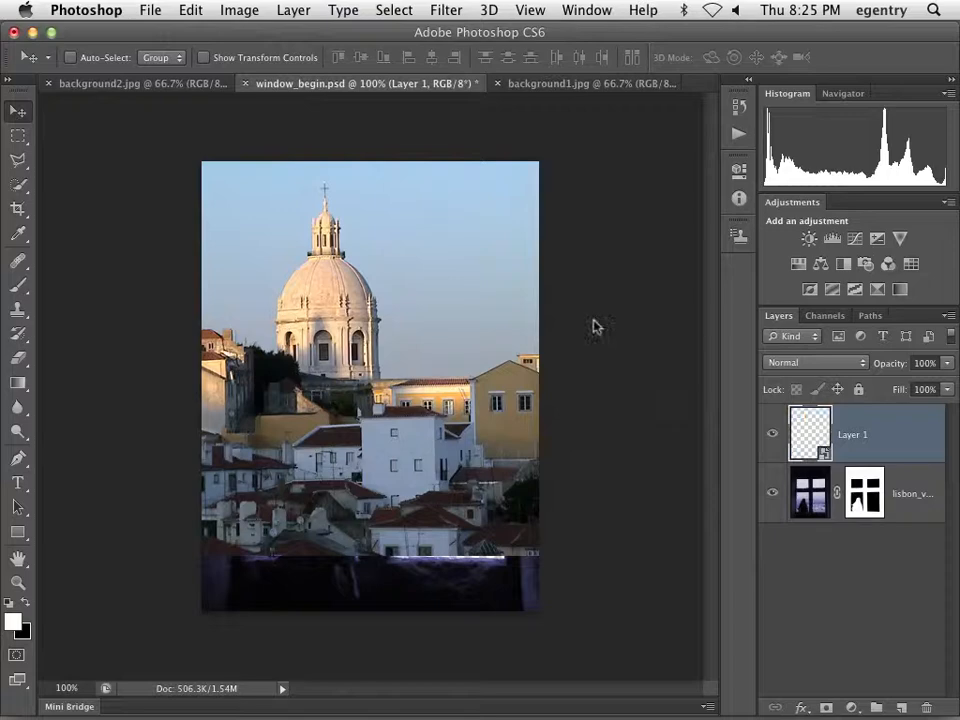
Step: Reorder the layers so that lisbon_view sits above Layer 1
{"action": "scroll", "coordinate": [593, 330], "scroll_direction": "up", "scroll_amount": 3}
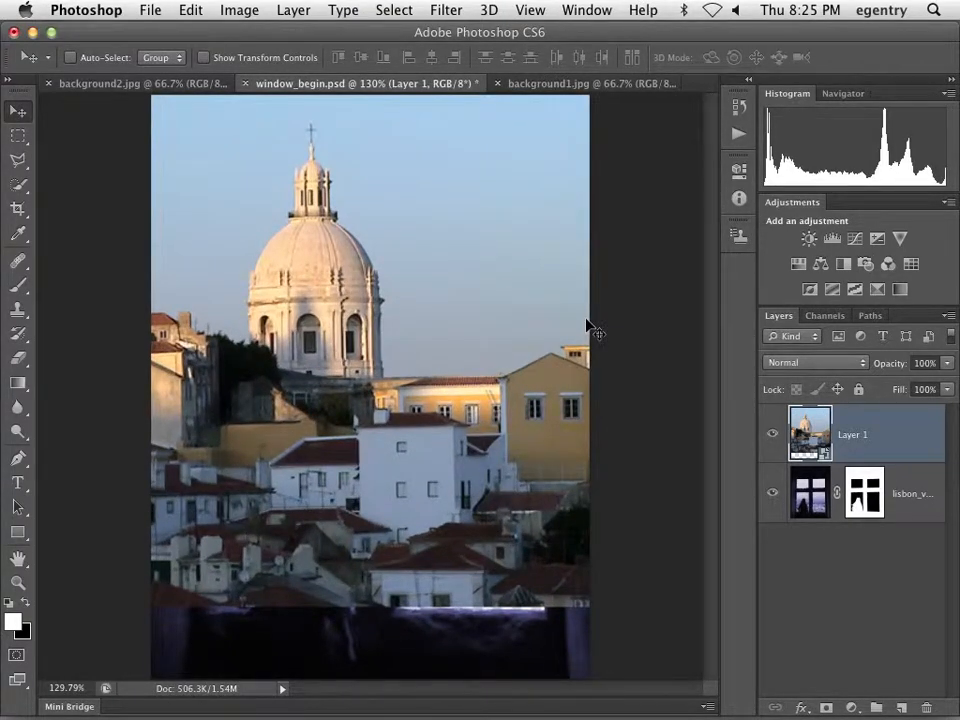
{"action": "left_click_drag", "start_coordinate": [912, 503], "coordinate": [915, 422]}
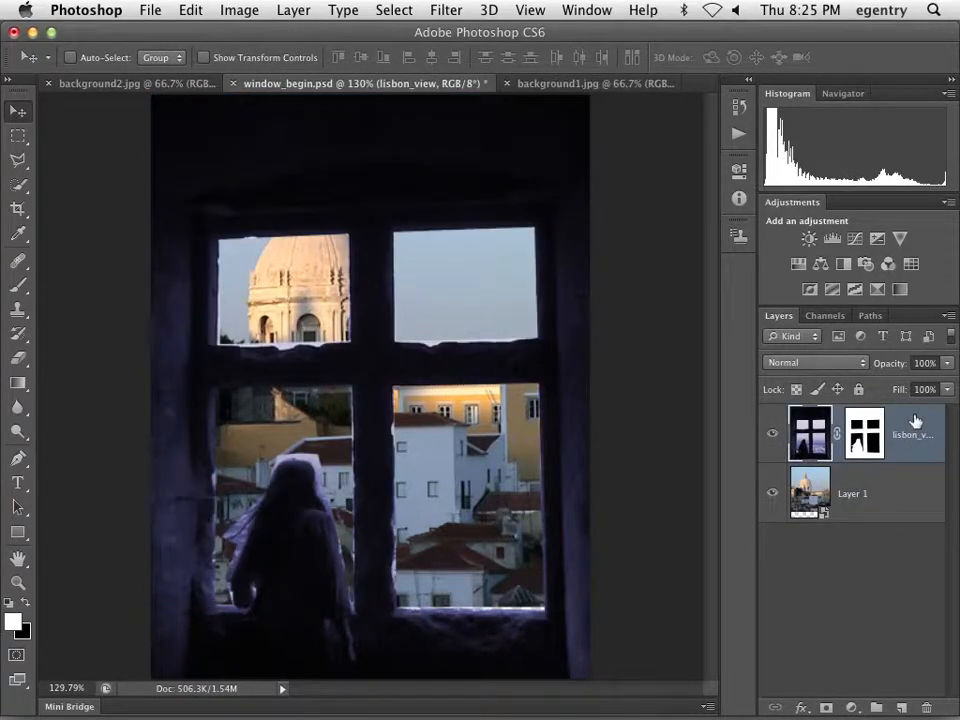
Step: Move the Layer 1 dome photo down so its spire shows in the upper-left window pane
{"action": "left_click_drag", "start_coordinate": [282, 314], "coordinate": [283, 362]}
{"action": "key", "text": "super+z"}
{"action": "left_click", "coordinate": [810, 493]}
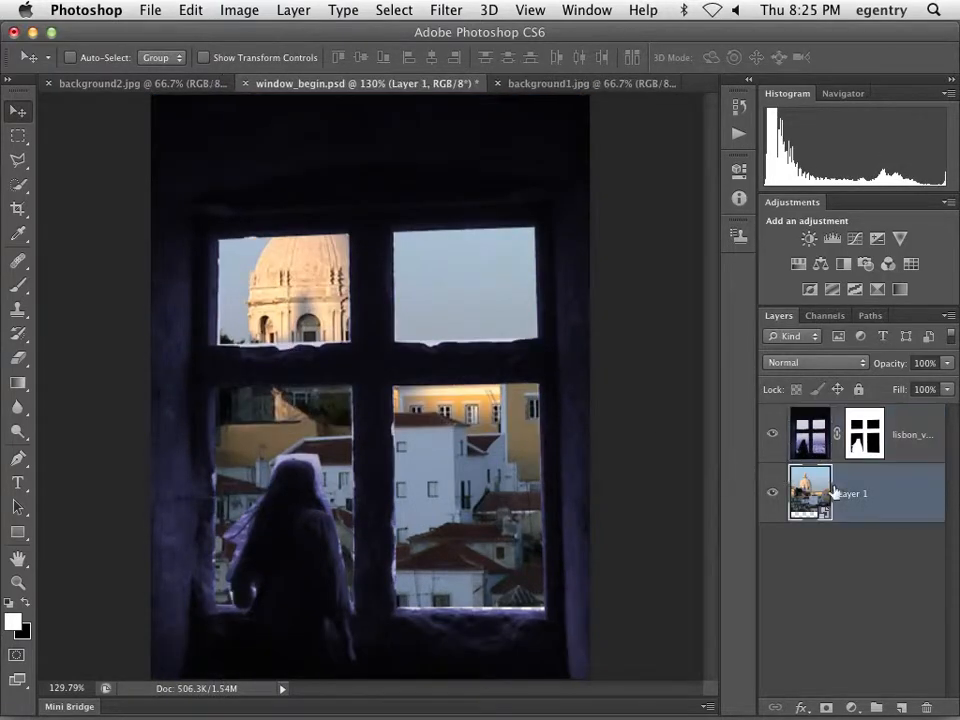
{"action": "left_click_drag", "start_coordinate": [429, 354], "coordinate": [431, 430]}
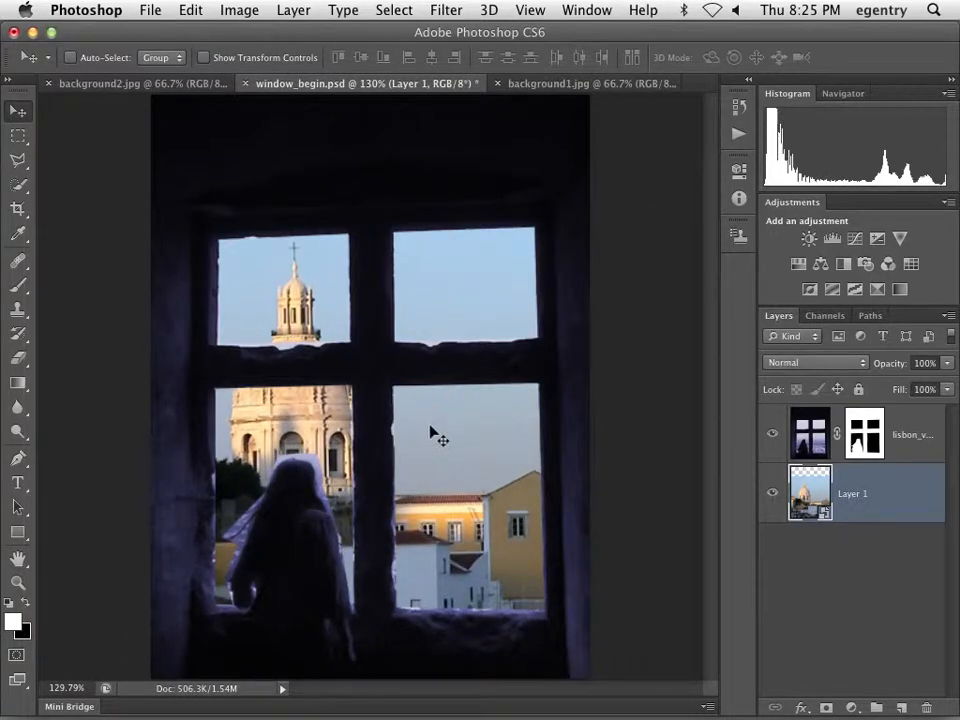
Step: Add a Black & White adjustment layer above lisbon_view and move its properties clear of the image
{"action": "left_click", "coordinate": [800, 442]}
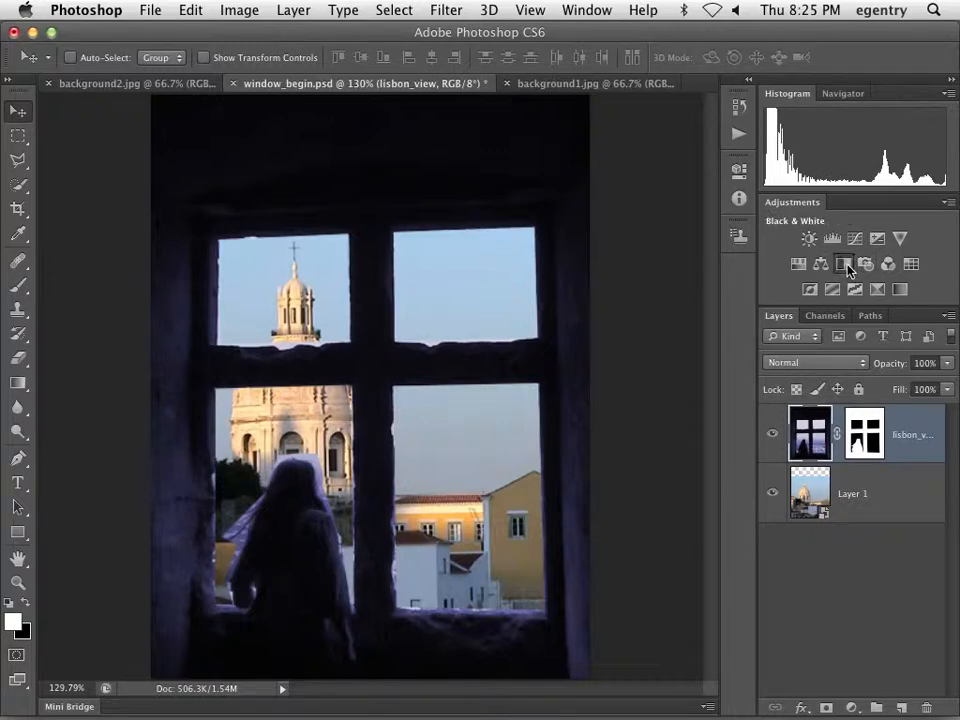
{"action": "left_click", "coordinate": [845, 266]}
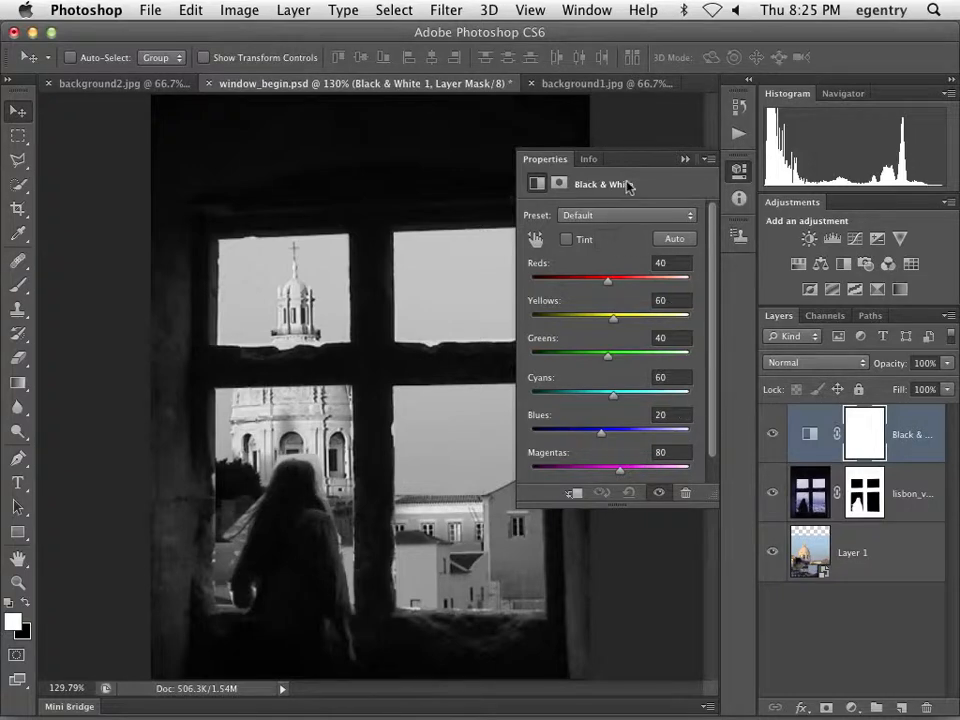
{"action": "left_click_drag", "start_coordinate": [624, 160], "coordinate": [757, 66]}
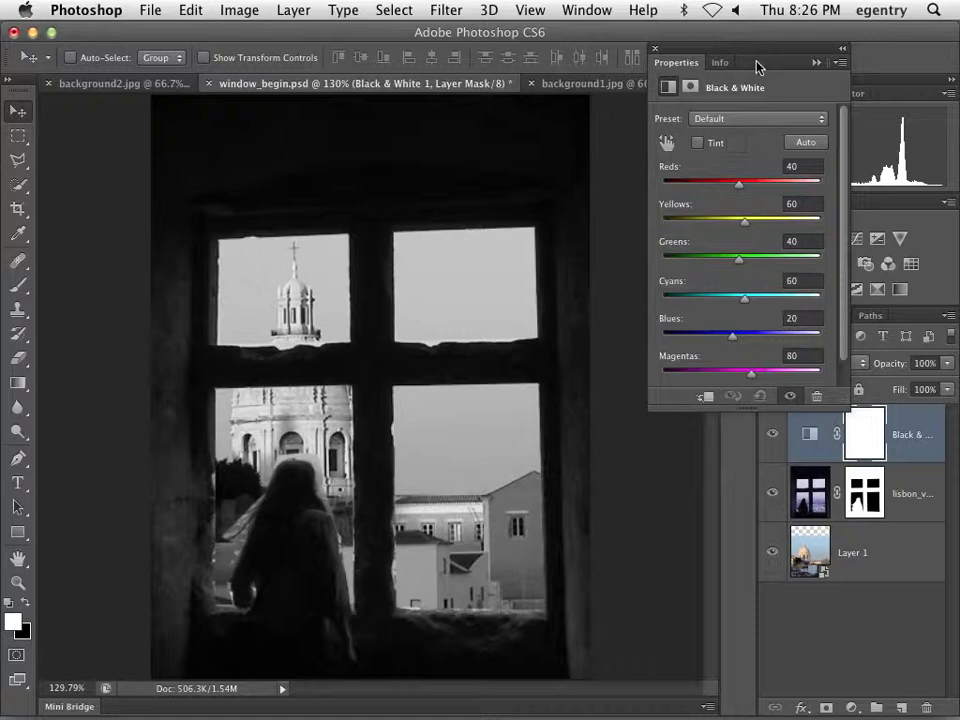
Step: Target the lisbon_view layer mask for retouching the lower edge of the upper-left pane
{"action": "left_click", "coordinate": [257, 336]}
{"action": "left_click", "coordinate": [285, 365]}
{"action": "left_click", "coordinate": [308, 392]}
{"action": "left_click", "coordinate": [308, 392]}
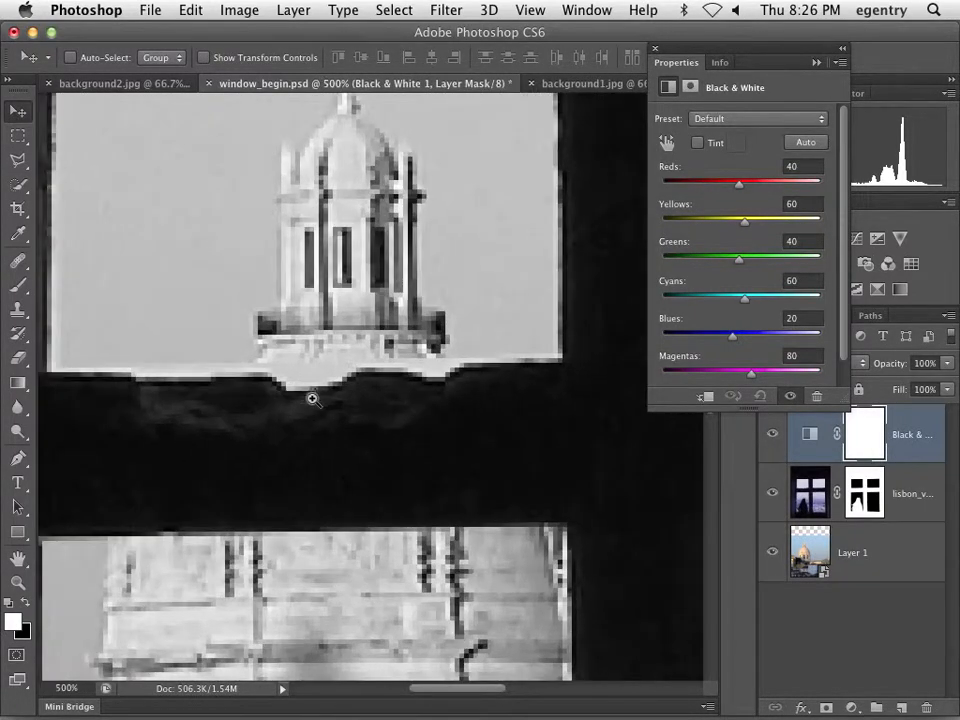
{"action": "left_click", "coordinate": [865, 492]}
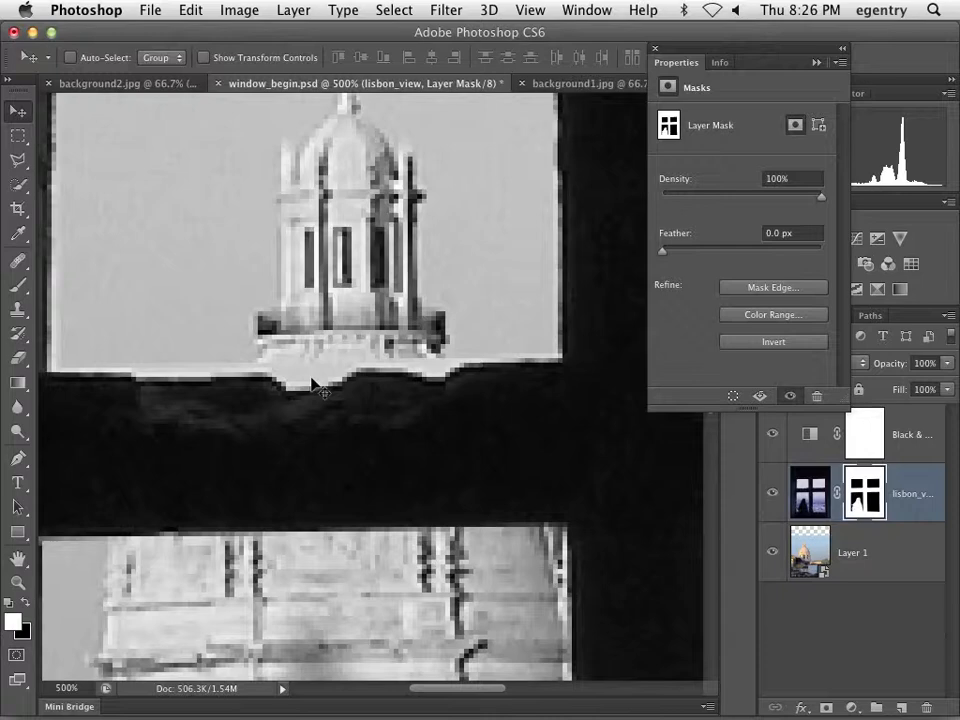
Step: Set the Brush to 9 px with 51% hardness and dab white on the mask at the tower's base in the upper-left pane
{"action": "key", "text": "b"}
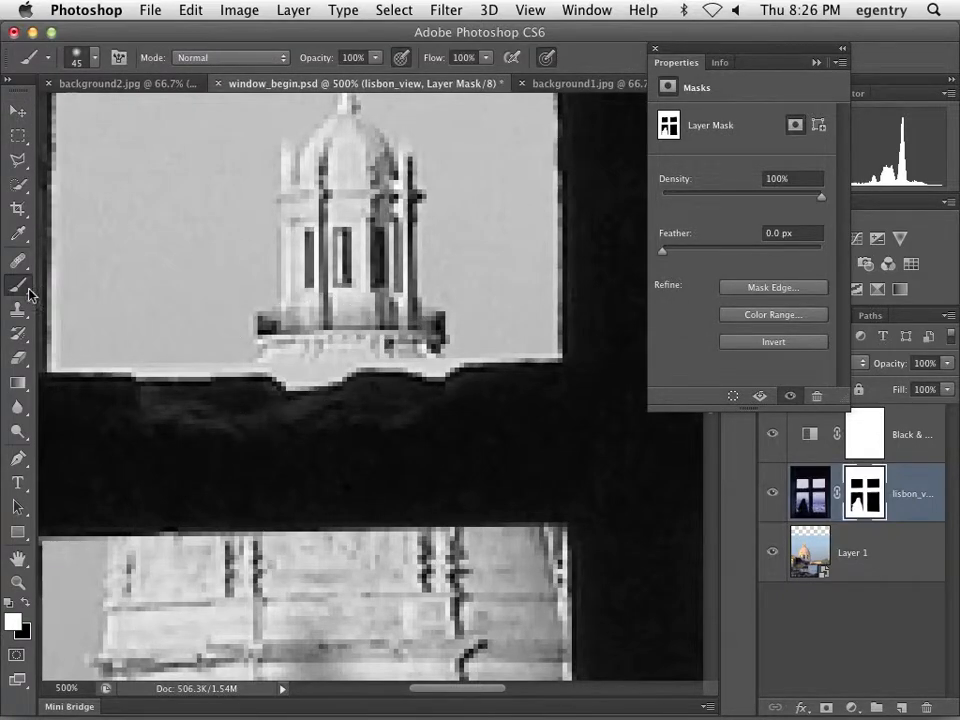
{"action": "key", "text": "bracketleft"}
{"action": "key", "text": "bracketleft"}
{"action": "key", "text": "bracketleft"}
{"action": "key", "text": "bracketleft"}
{"action": "key", "text": "bracketleft"}
{"action": "key", "text": "bracketleft"}
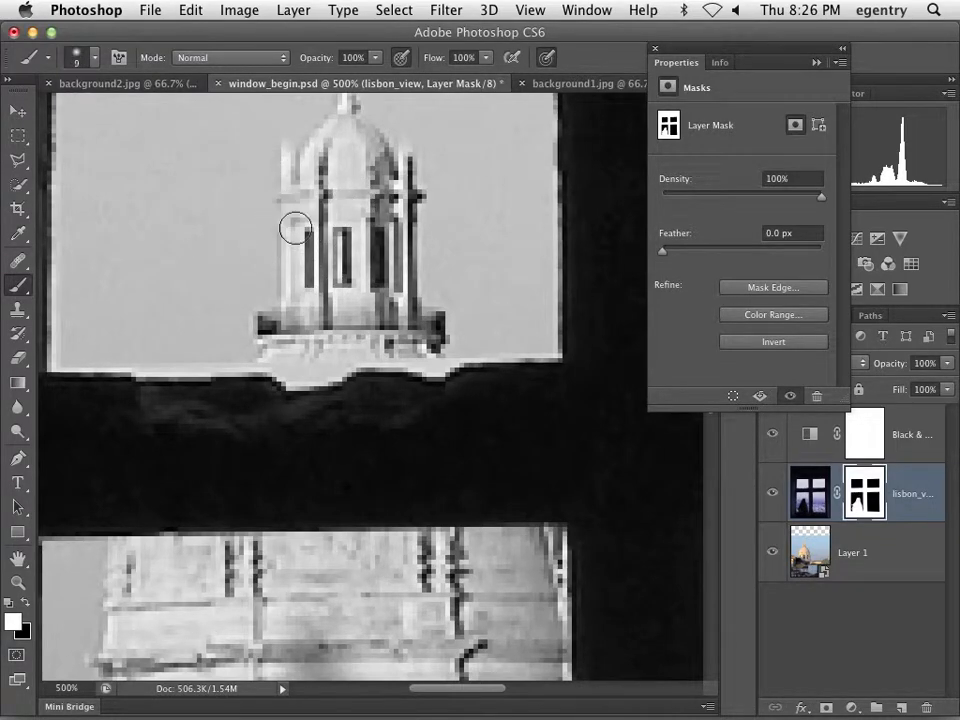
{"action": "left_click", "coordinate": [77, 57]}
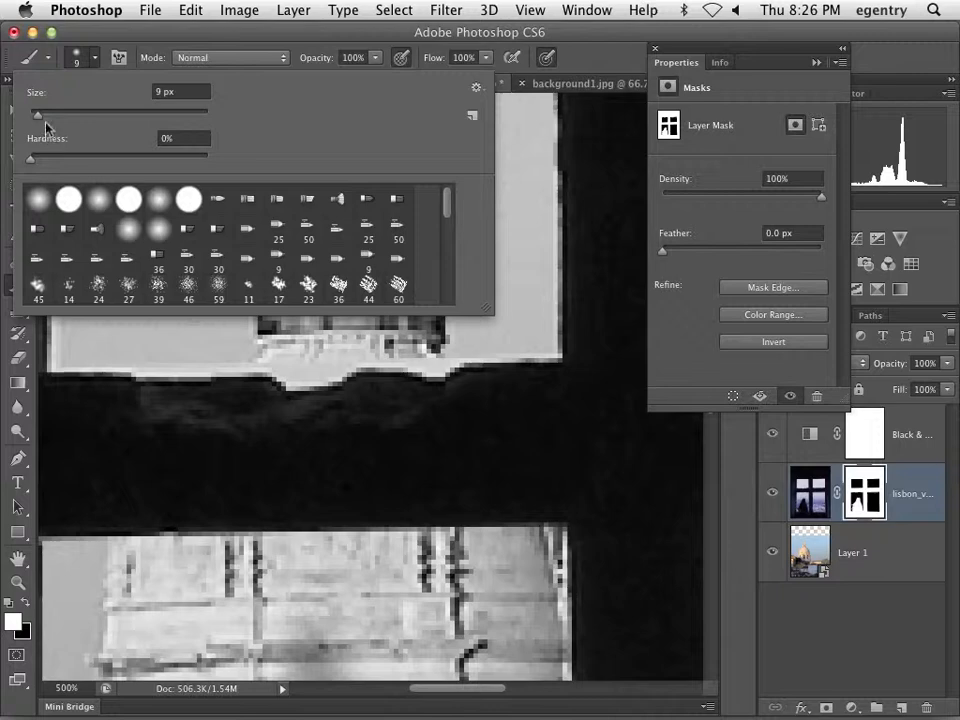
{"action": "left_click_drag", "start_coordinate": [31, 157], "coordinate": [122, 161]}
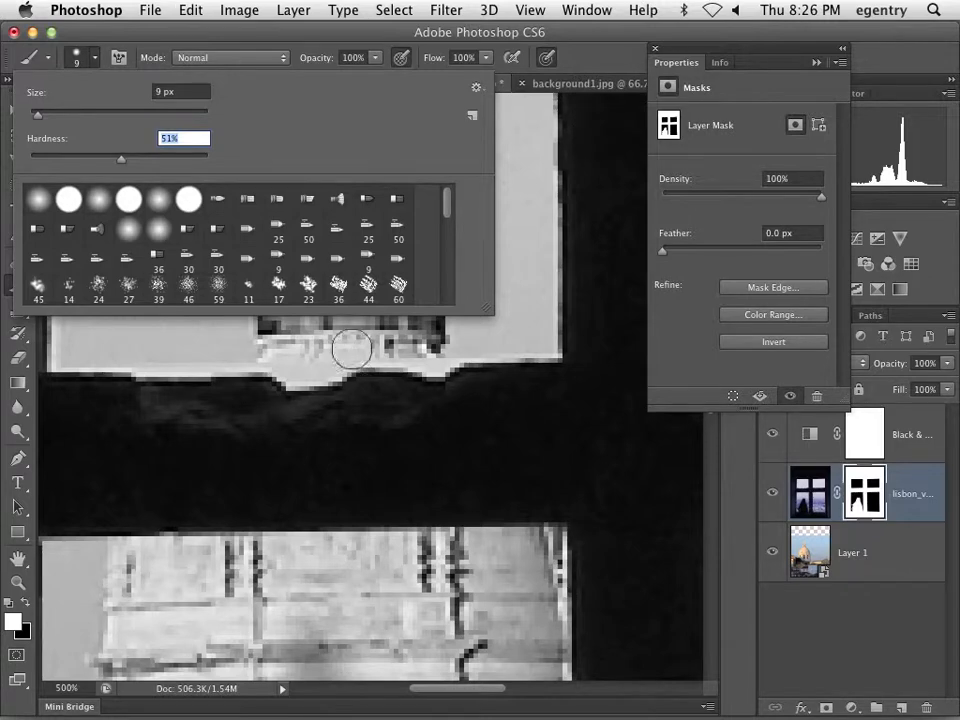
{"action": "left_click", "coordinate": [316, 356]}
Step: Swap the foreground color to black and back to white, and undock the toolbox so it floats over the canvas
{"action": "key", "text": "x"}
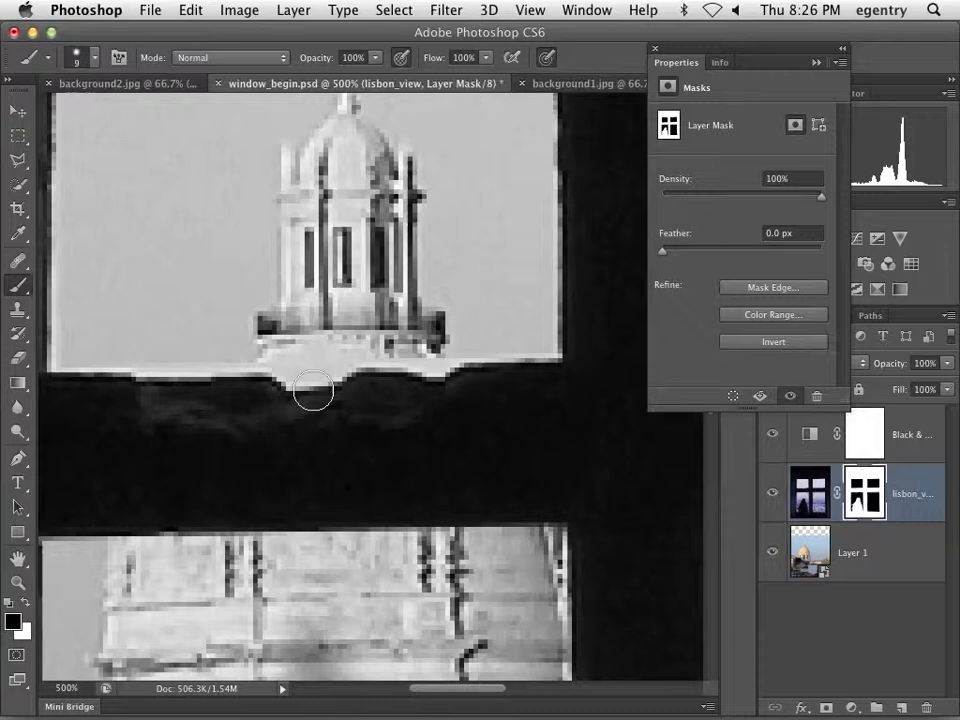
{"action": "key", "text": "x"}
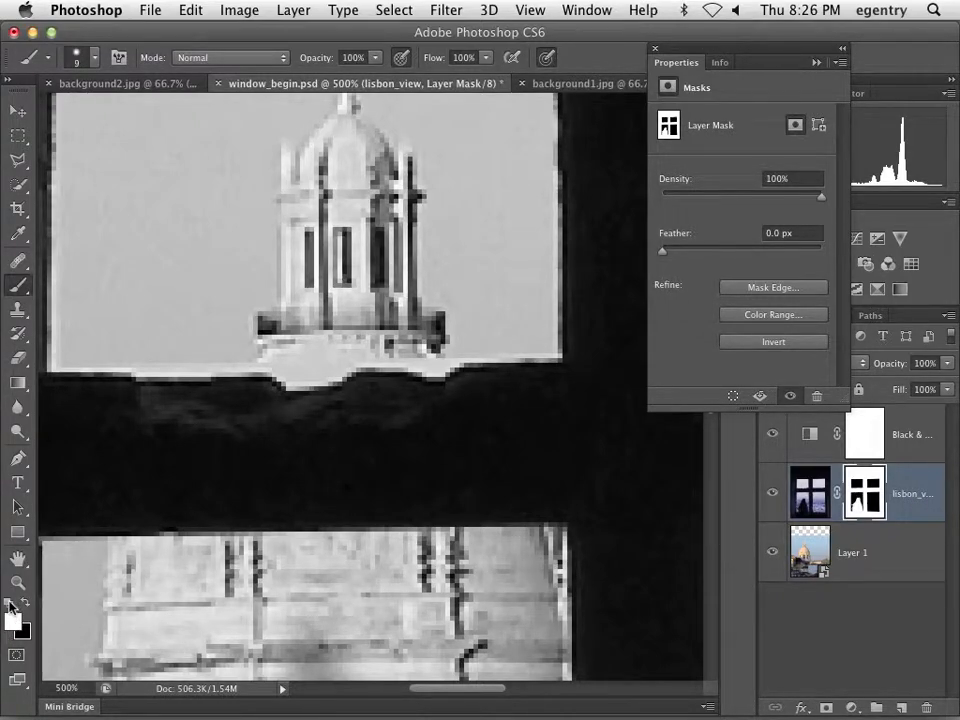
{"action": "left_click_drag", "start_coordinate": [27, 82], "coordinate": [52, 78]}
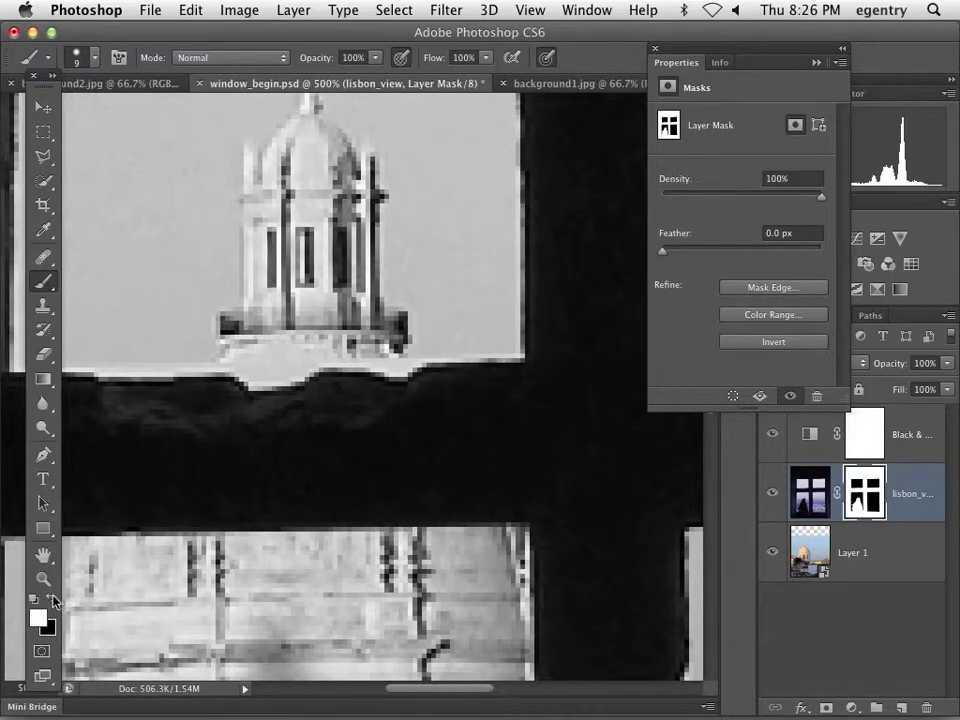
Step: Switch the foreground color to black, reduce the Brush to 7 px, and paint the lisbon_view mask at the tower's base
{"action": "left_click", "coordinate": [35, 600]}
{"action": "left_click", "coordinate": [253, 360], "text": "super"}
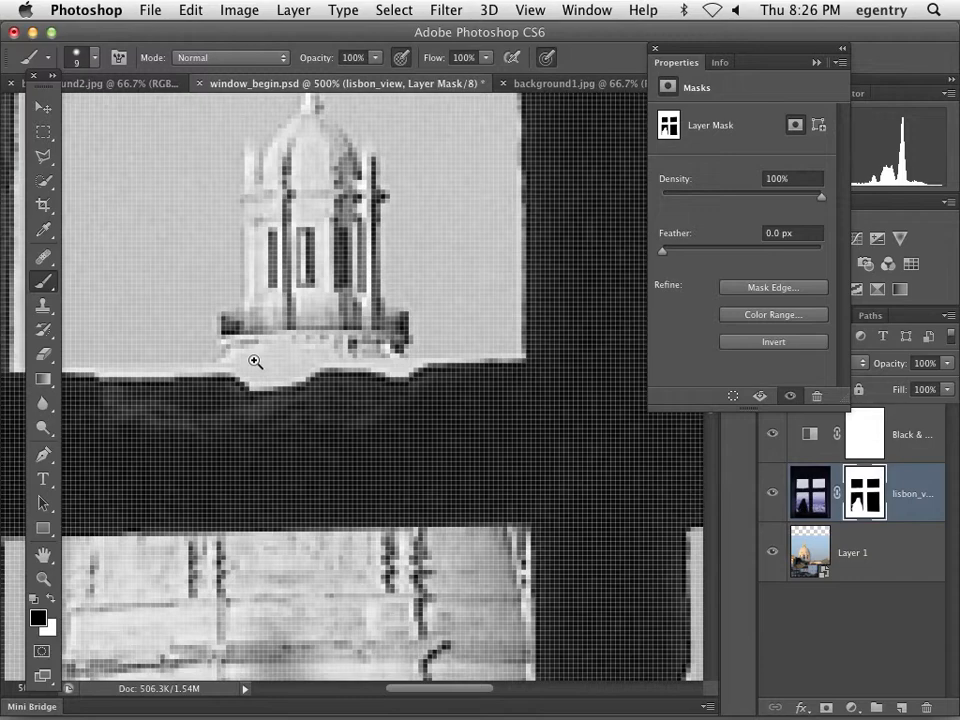
{"action": "left_click", "coordinate": [275, 365], "text": "alt"}
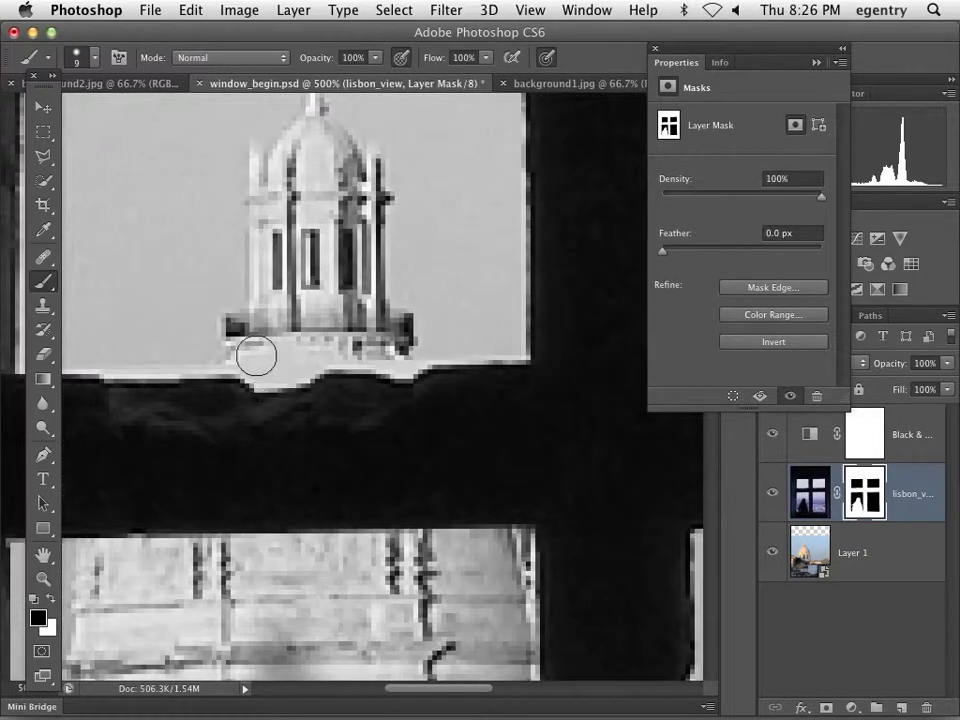
{"action": "key", "text": "bracketleft"}
{"action": "key", "text": "bracketleft"}
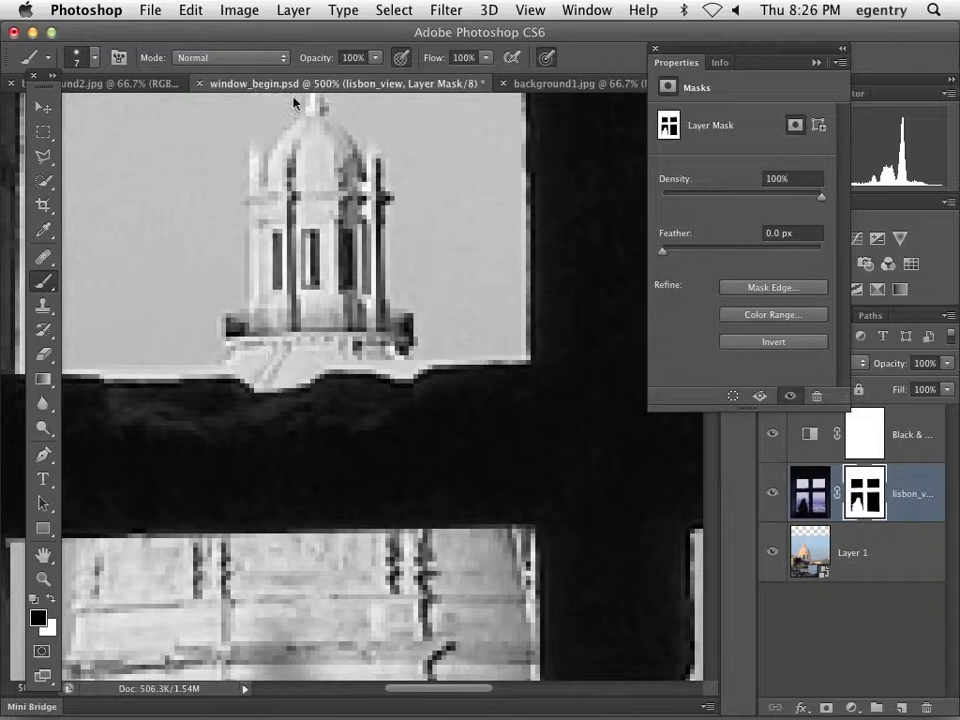
Step: Set the Brush hardness to 67% and continue painting the mask black around the tower's base, undoing the stray dab on the frame
{"action": "left_click", "coordinate": [375, 57]}
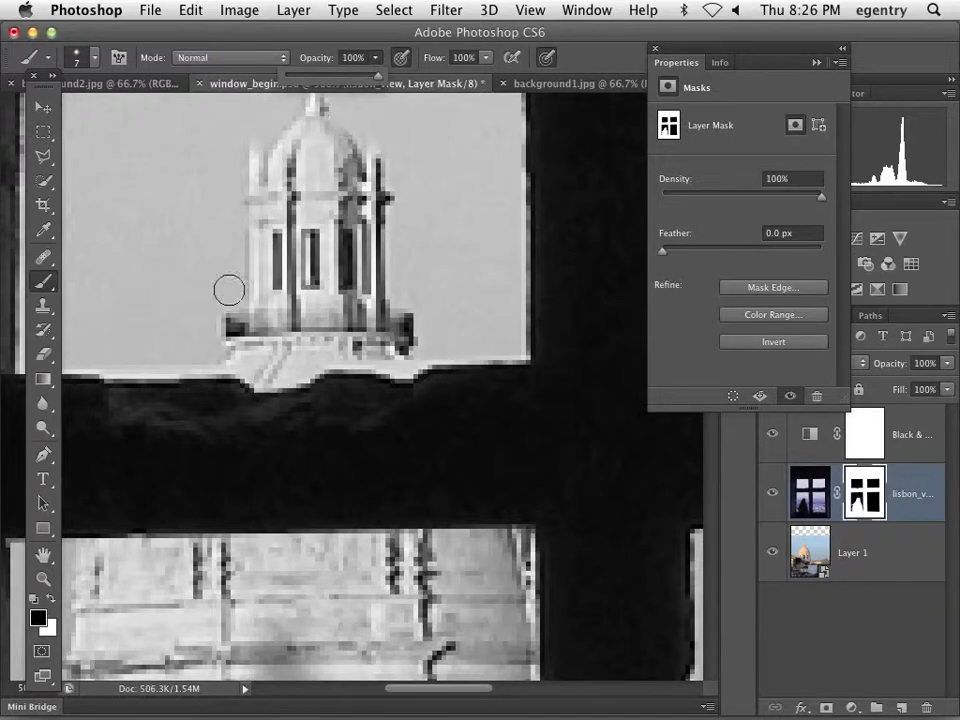
{"action": "left_click", "coordinate": [96, 59]}
{"action": "left_click_drag", "start_coordinate": [128, 166], "coordinate": [150, 157]}
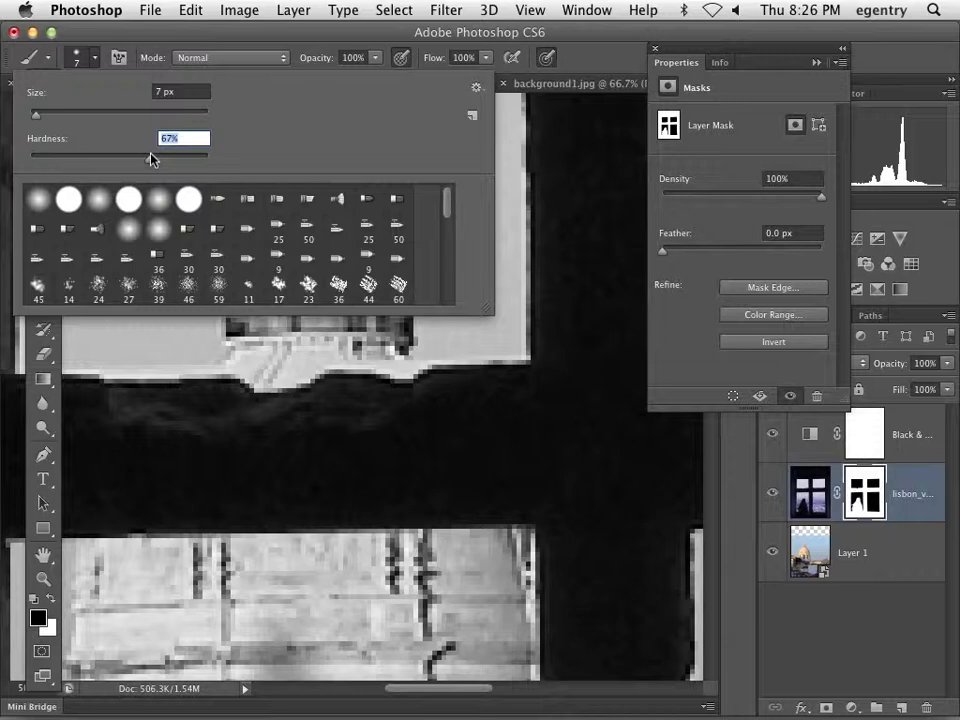
{"action": "left_click", "coordinate": [557, 247]}
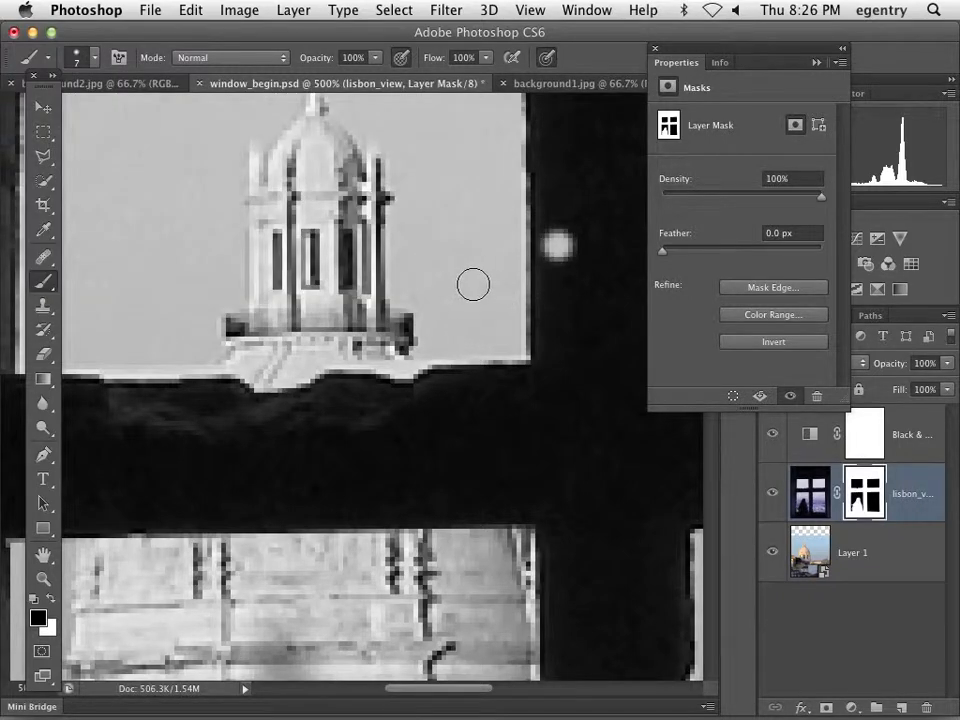
{"action": "key", "text": "super+z"}
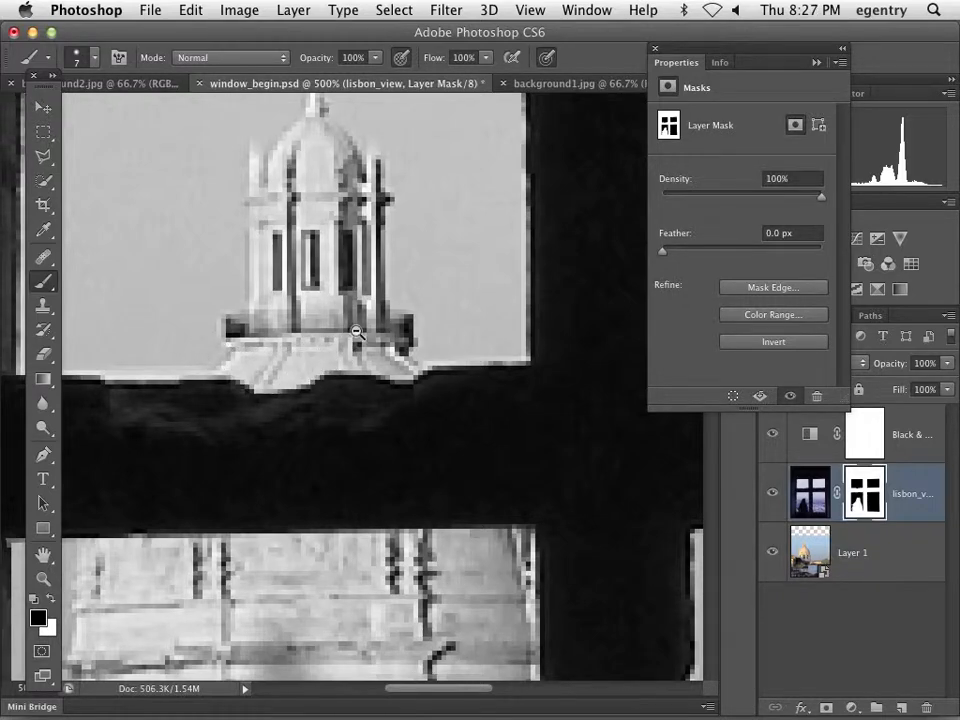
Step: Paint black on the lisbon_view mask just above the woman's head to reveal the dome facade in the lower-left pane
{"action": "scroll", "coordinate": [306, 364], "scroll_direction": "down", "scroll_amount": 3}
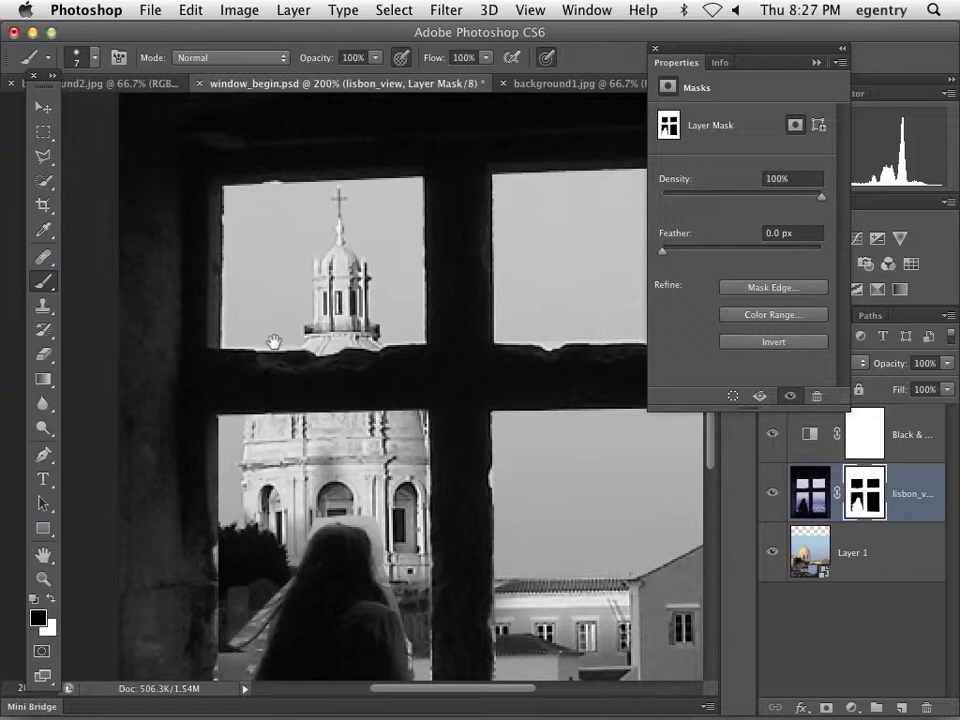
{"action": "left_click", "coordinate": [325, 433], "text": "super"}
{"action": "left_click_drag", "start_coordinate": [322, 500], "coordinate": [305, 352]}
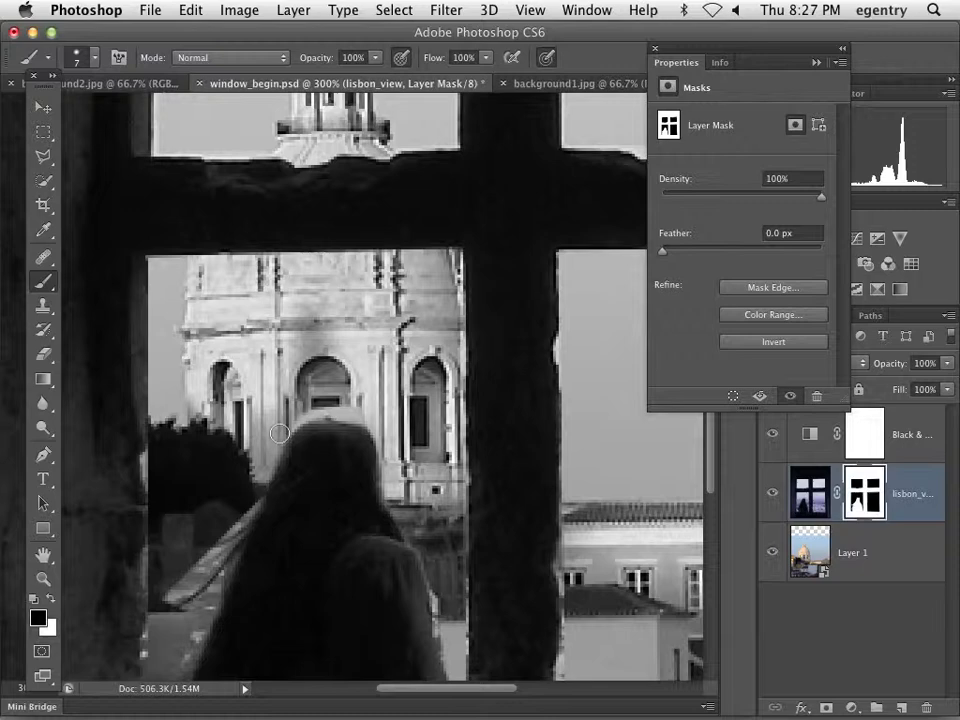
{"action": "left_click", "coordinate": [337, 417], "text": "super"}
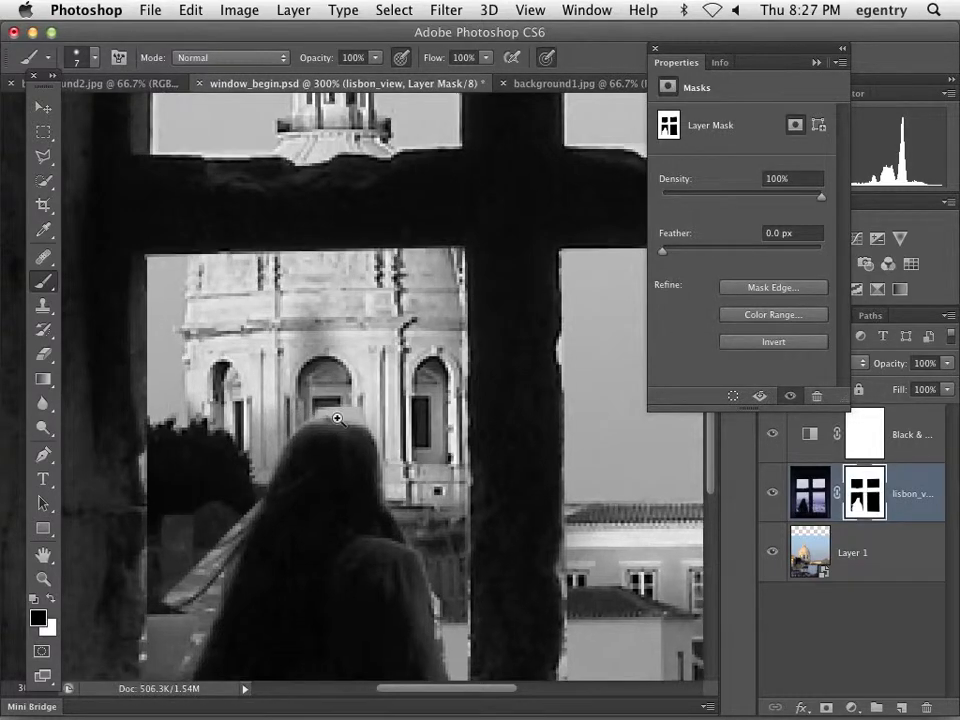
{"action": "left_click", "coordinate": [337, 417], "text": "super"}
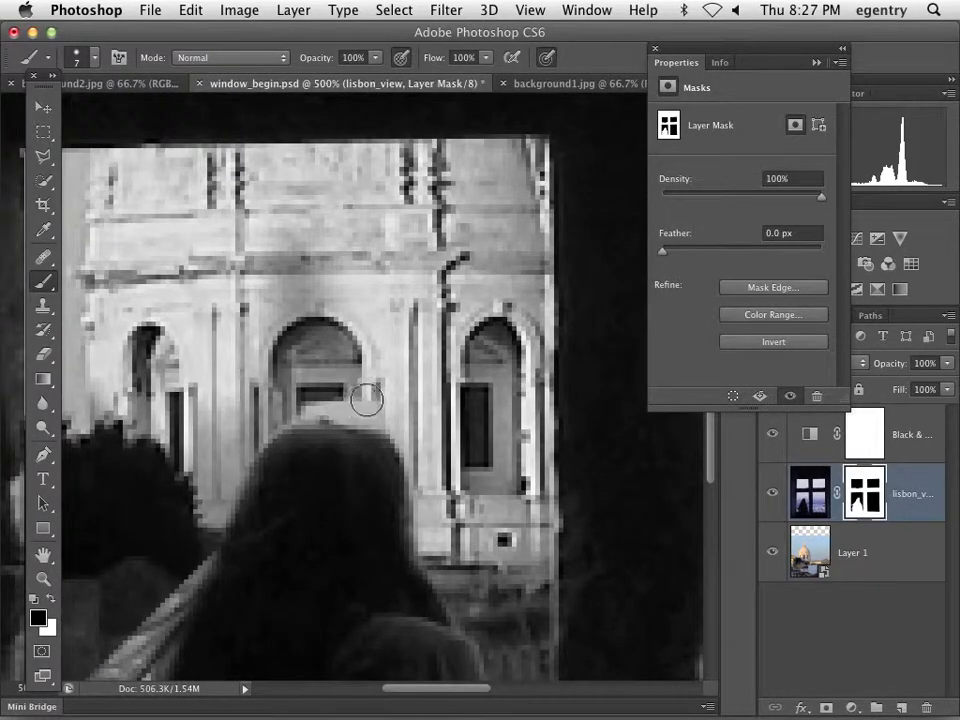
{"action": "left_click", "coordinate": [95, 59]}
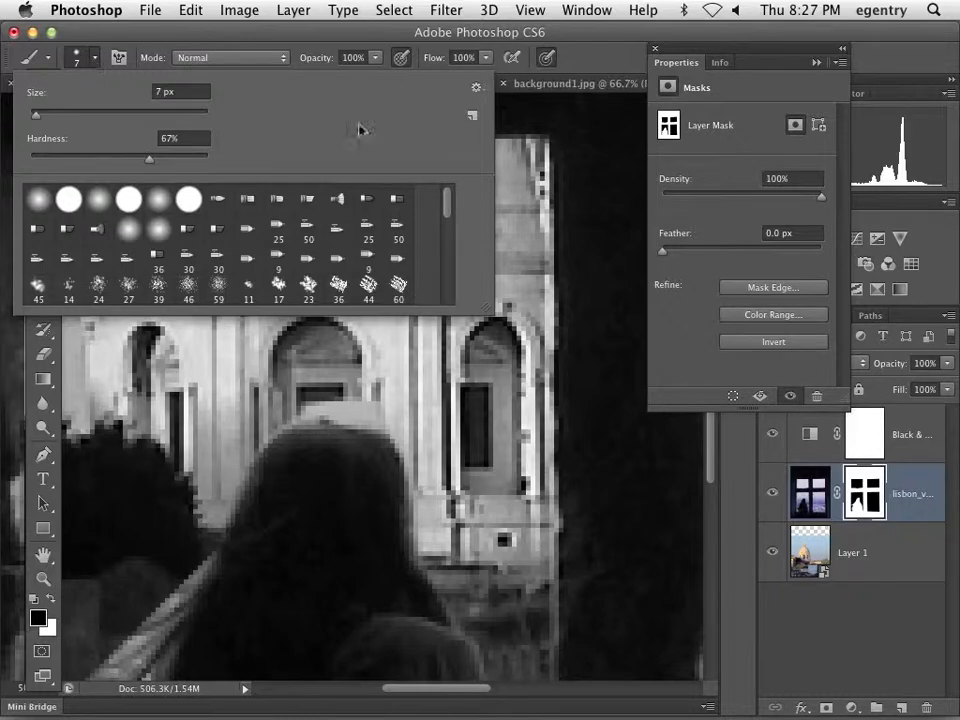
{"action": "left_click", "coordinate": [607, 59]}
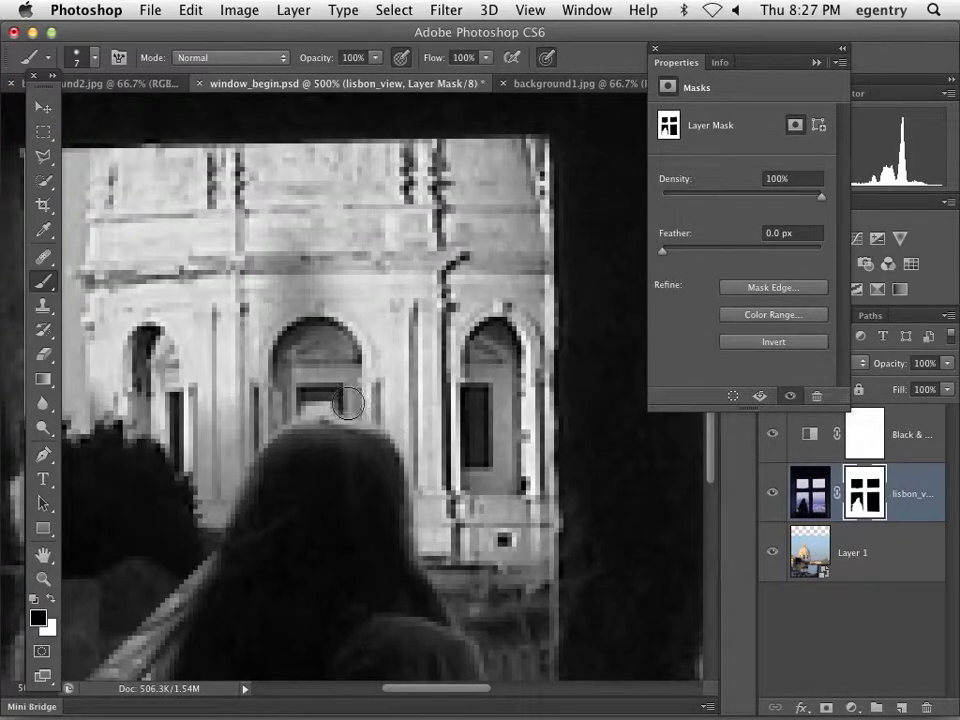
{"action": "mouse_move", "coordinate": [352, 406]}
{"action": "left_mouse_down"}
{"action": "mouse_move", "coordinate": [308, 391]}
{"action": "mouse_move", "coordinate": [298, 398]}
{"action": "mouse_move", "coordinate": [334, 397]}
{"action": "mouse_move", "coordinate": [275, 408]}
{"action": "left_mouse_up"}
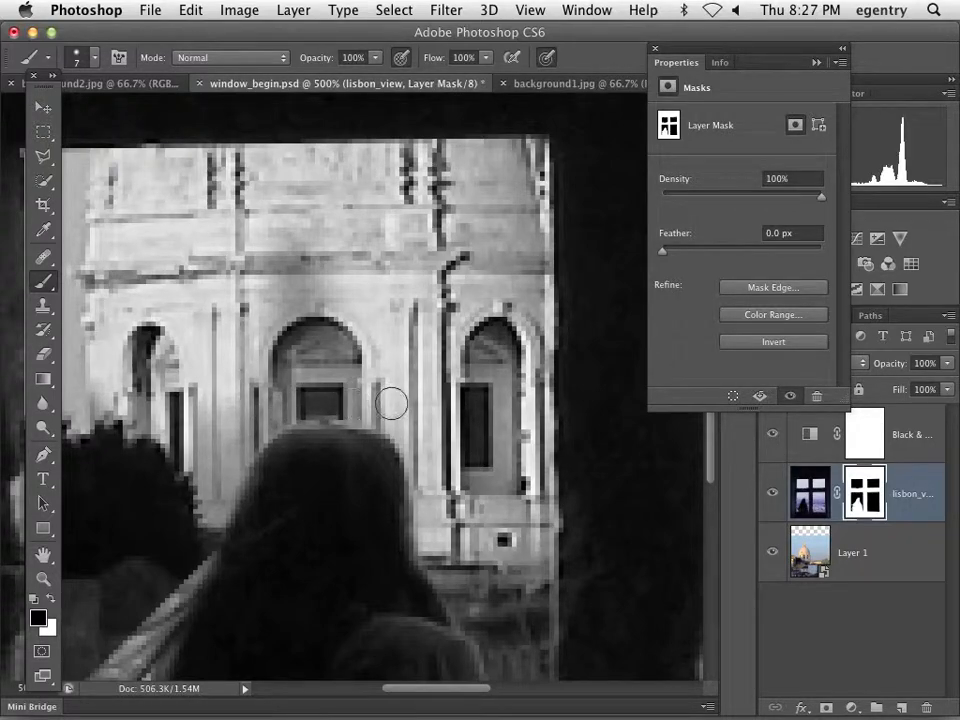
Step: Paint black on the lisbon_view mask along the notched lower edge of the upper-right pane
{"action": "scroll", "coordinate": [352, 397], "scroll_direction": "down", "scroll_amount": 3}
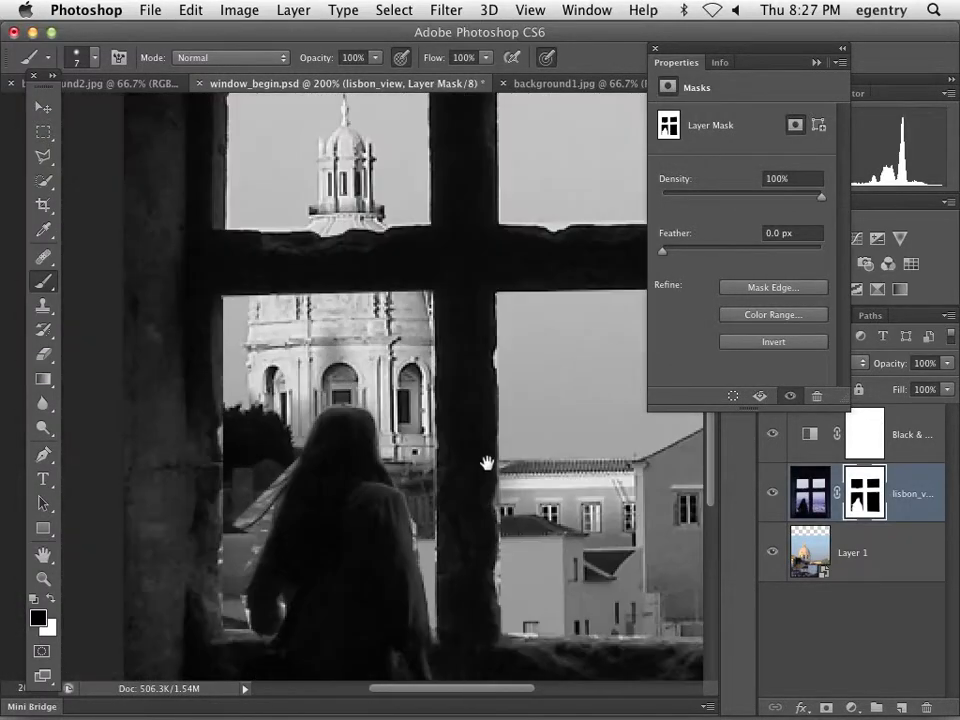
{"action": "left_click_drag", "start_coordinate": [548, 370], "coordinate": [352, 351]}
{"action": "left_click", "coordinate": [403, 226]}
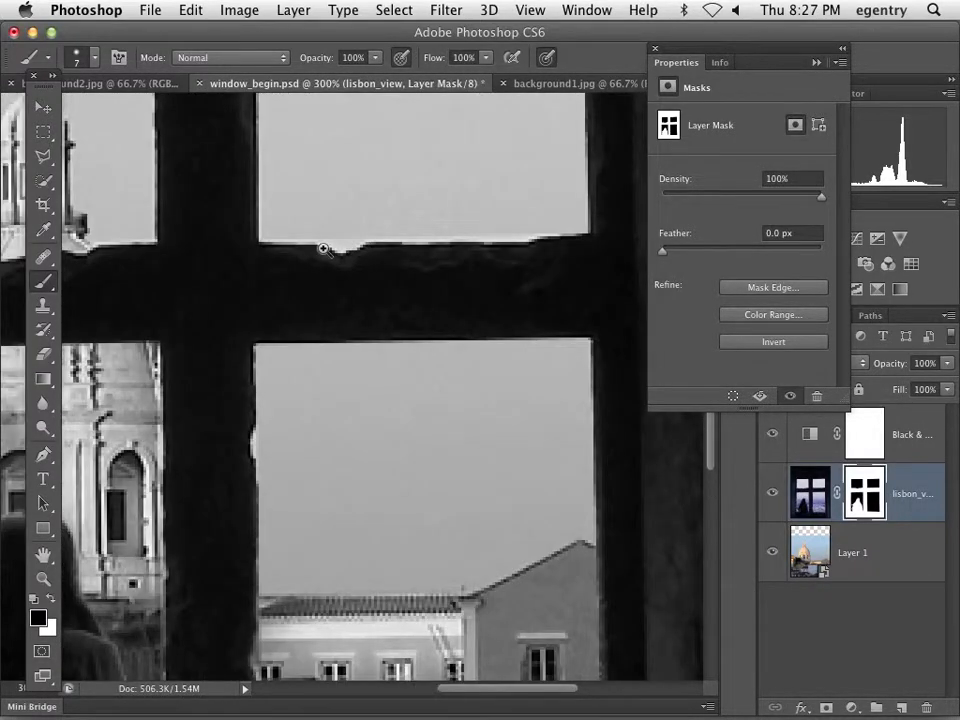
{"action": "left_click", "coordinate": [355, 237]}
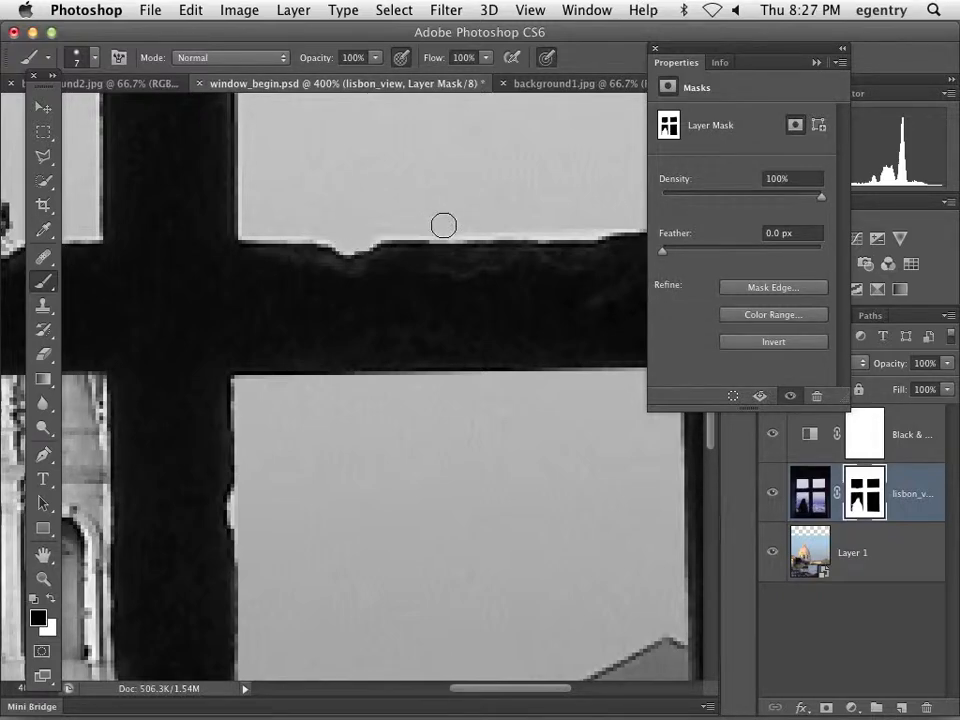
Step: Paint black on the lisbon_view mask along the sill of the lower-right pane to remove the bright fringe
{"action": "mouse_move", "coordinate": [472, 386]}
{"action": "left_mouse_down"}
{"action": "mouse_move", "coordinate": [452, 336]}
{"action": "mouse_move", "coordinate": [439, 151]}
{"action": "left_mouse_up"}
{"action": "mouse_move", "coordinate": [384, 480]}
{"action": "left_mouse_down"}
{"action": "mouse_move", "coordinate": [375, 180]}
{"action": "mouse_move", "coordinate": [390, 253]}
{"action": "left_mouse_up"}
{"action": "mouse_move", "coordinate": [207, 436]}
{"action": "left_mouse_down"}
{"action": "mouse_move", "coordinate": [214, 493]}
{"action": "mouse_move", "coordinate": [203, 291]}
{"action": "mouse_move", "coordinate": [217, 197]}
{"action": "left_mouse_up"}
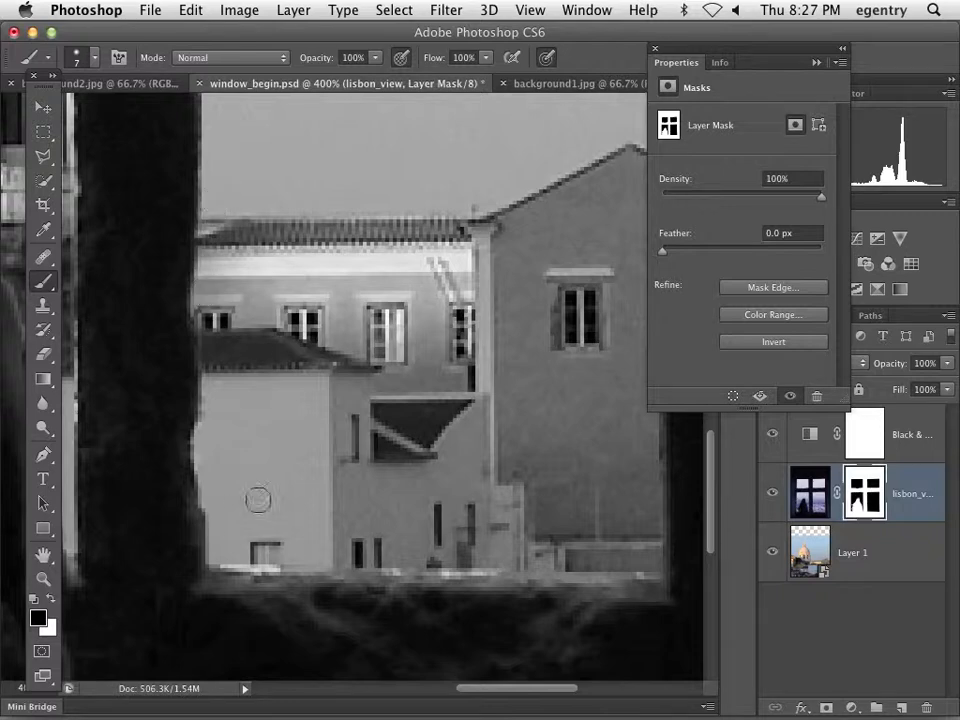
{"action": "mouse_move", "coordinate": [232, 562]}
{"action": "left_mouse_down"}
{"action": "mouse_move", "coordinate": [471, 541]}
{"action": "mouse_move", "coordinate": [425, 556]}
{"action": "mouse_move", "coordinate": [381, 555]}
{"action": "mouse_move", "coordinate": [650, 560]}
{"action": "left_mouse_up"}
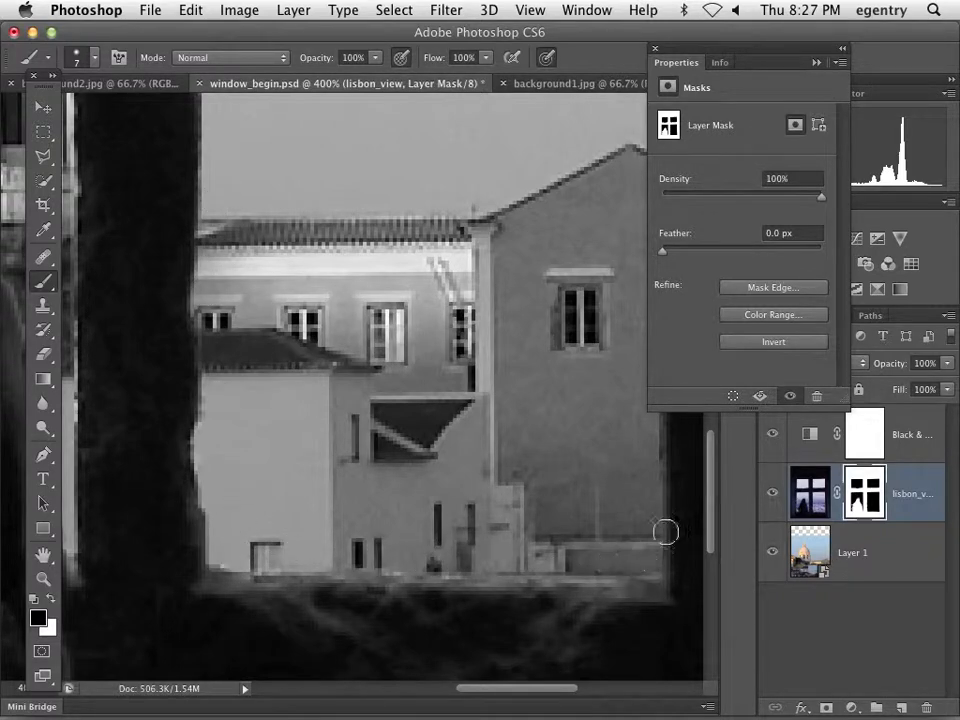
Step: Display the lisbon_view layer mask on its own and examine the retouched pane edges
{"action": "left_click", "coordinate": [236, 212], "text": "super"}
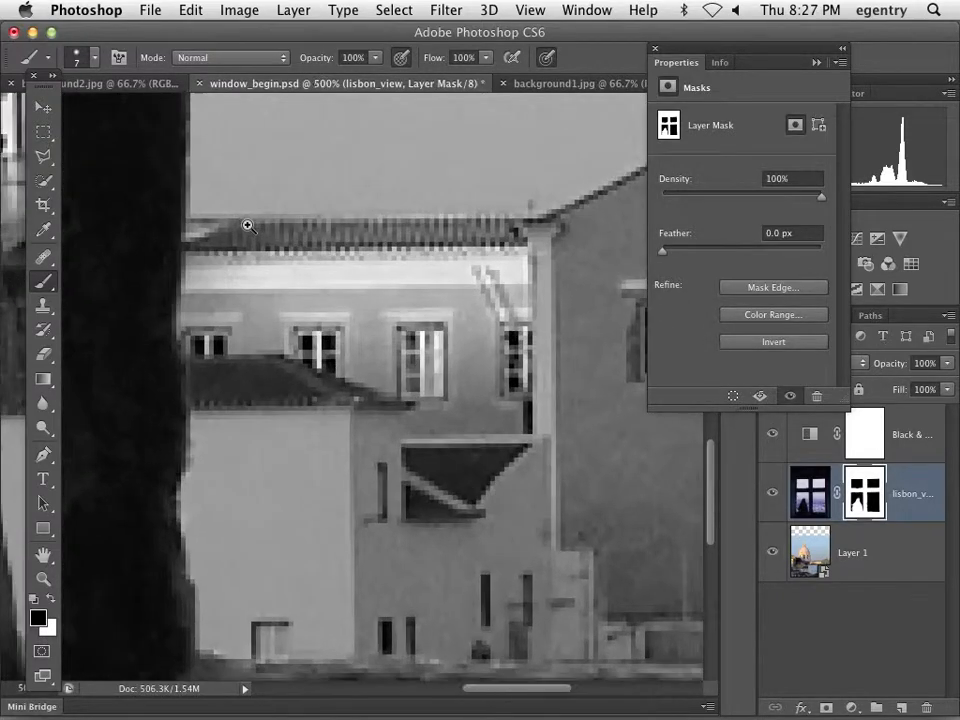
{"action": "left_click", "coordinate": [241, 280], "text": "alt"}
{"action": "left_click", "coordinate": [241, 280], "text": "alt"}
{"action": "left_click", "coordinate": [241, 280], "text": "alt"}
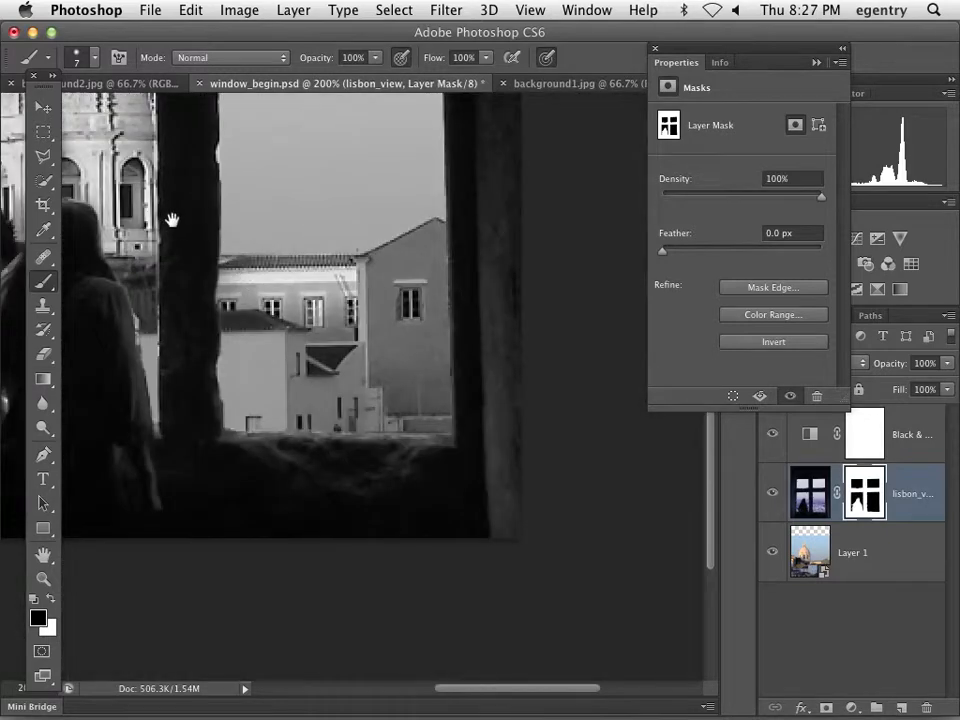
{"action": "left_click_drag", "start_coordinate": [172, 219], "coordinate": [426, 433]}
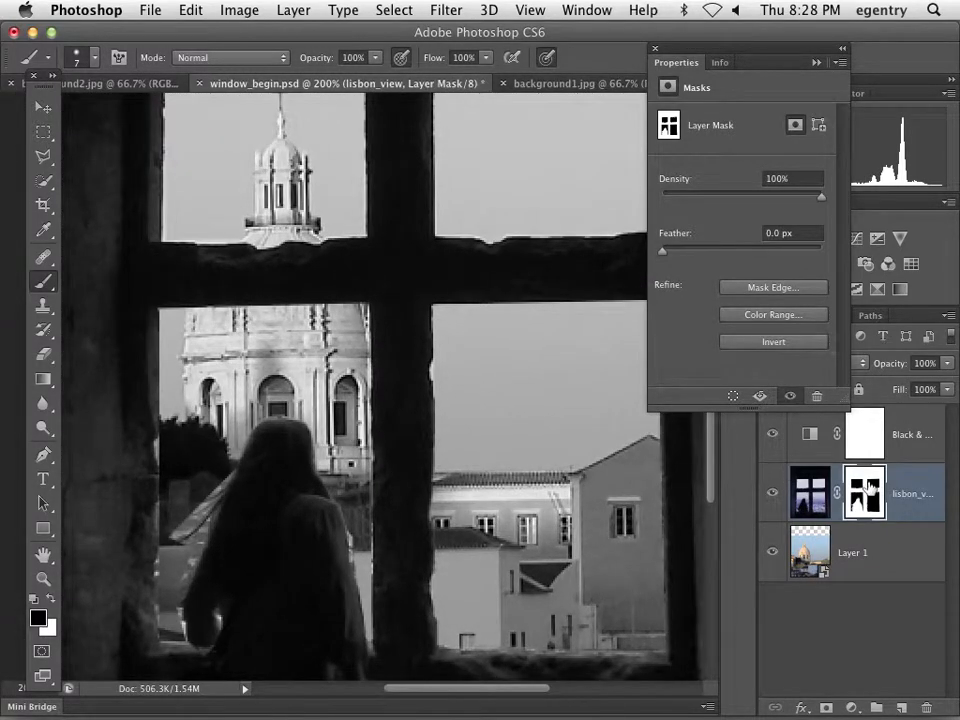
{"action": "left_click", "coordinate": [870, 489], "text": "alt"}
{"action": "scroll", "coordinate": [325, 417], "scroll_direction": "up", "scroll_amount": 5}
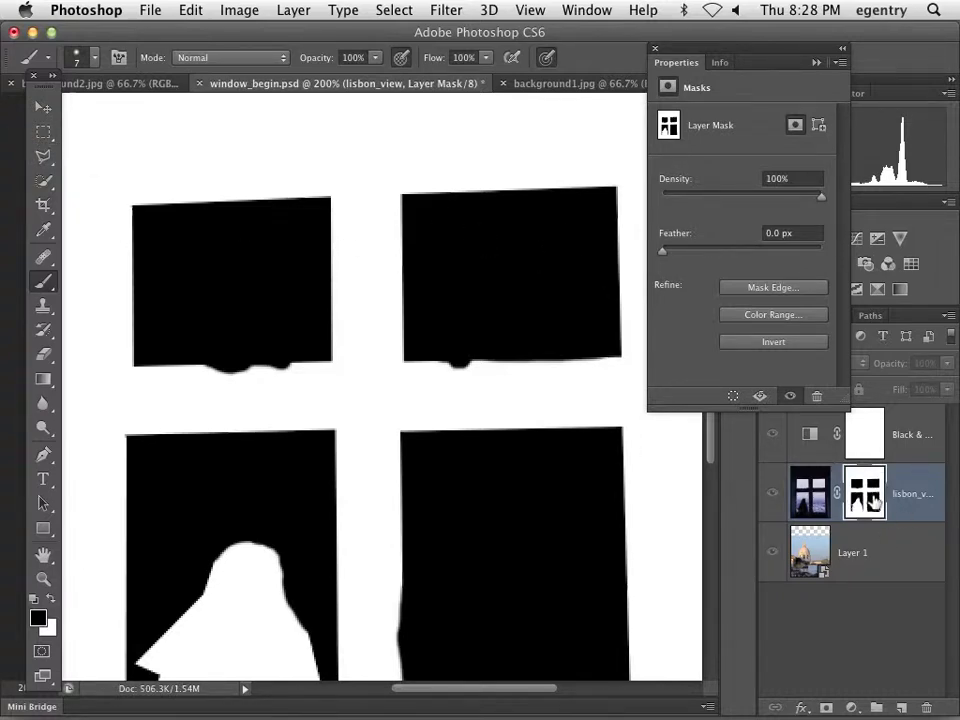
Step: Try a white brush stroke on the lisbon_view image itself below the upper-right pane and undo it
{"action": "left_click", "coordinate": [812, 491]}
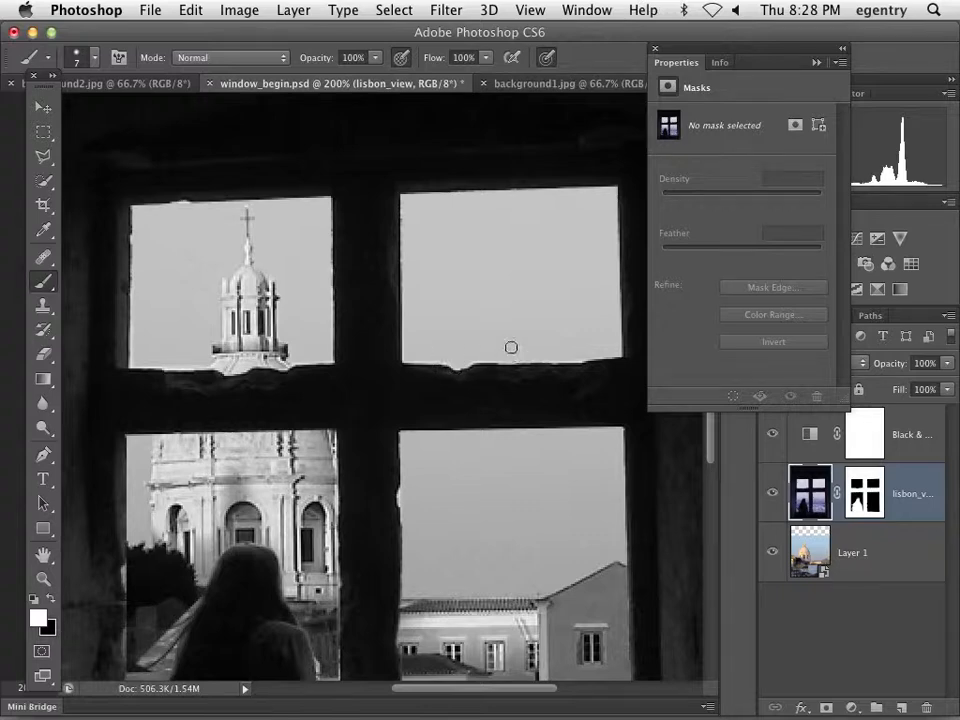
{"action": "left_click_drag", "start_coordinate": [511, 368], "coordinate": [513, 362]}
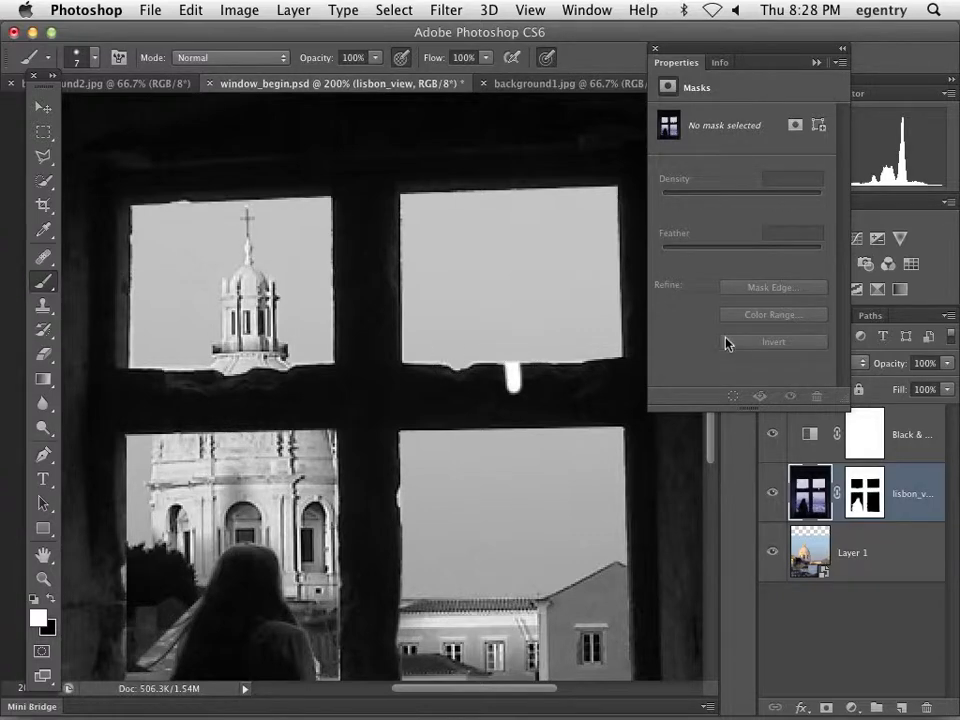
{"action": "key", "text": "super+z"}
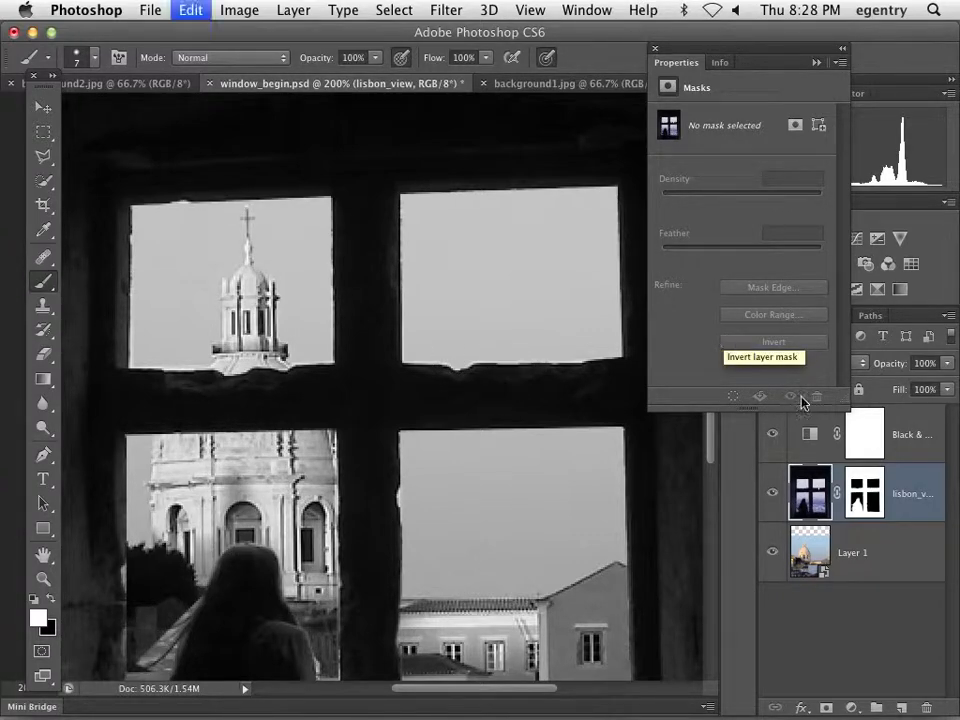
Step: Target the lisbon_view mask, paint a short black stroke below the upper-right pane, and cover it again with white
{"action": "left_click", "coordinate": [865, 492]}
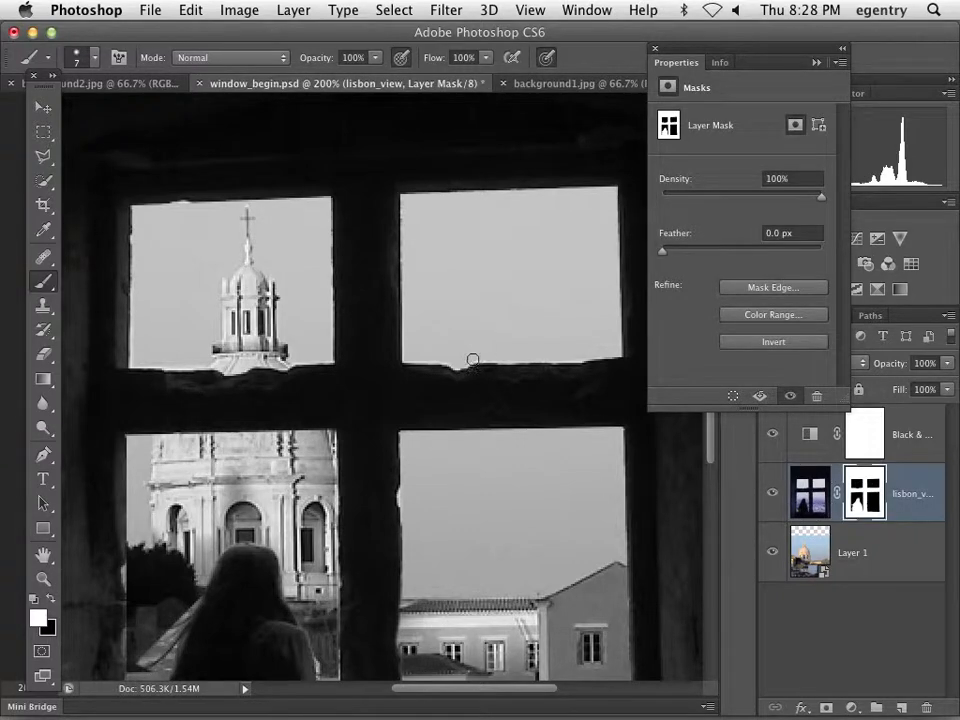
{"action": "key", "text": "x"}
{"action": "left_click_drag", "start_coordinate": [465, 363], "coordinate": [479, 378]}
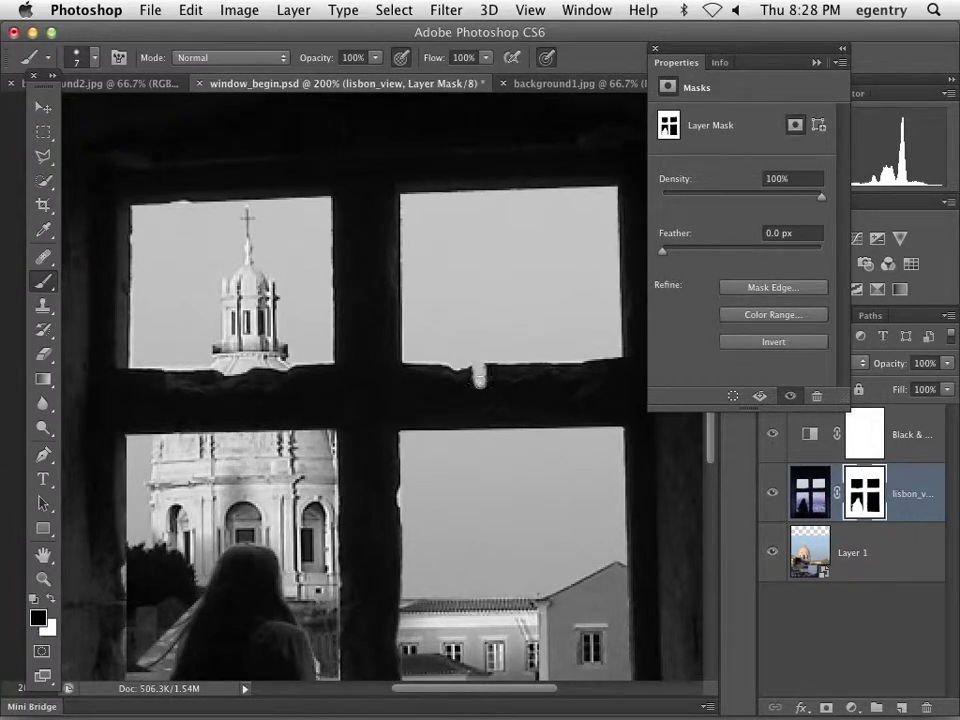
{"action": "key", "text": "x"}
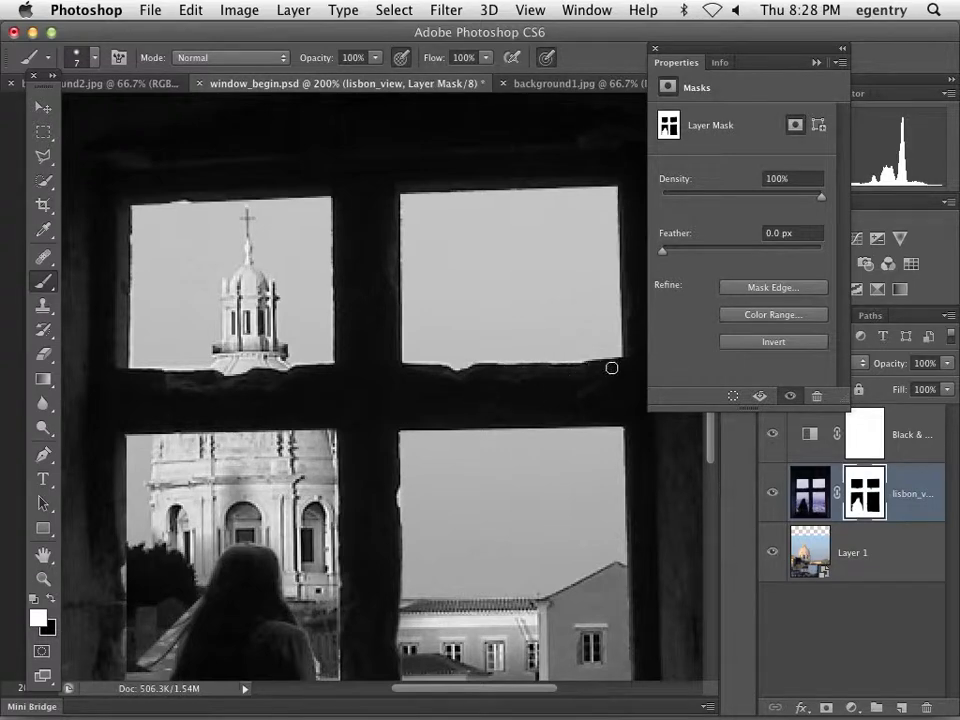
{"action": "key", "text": "super+z"}
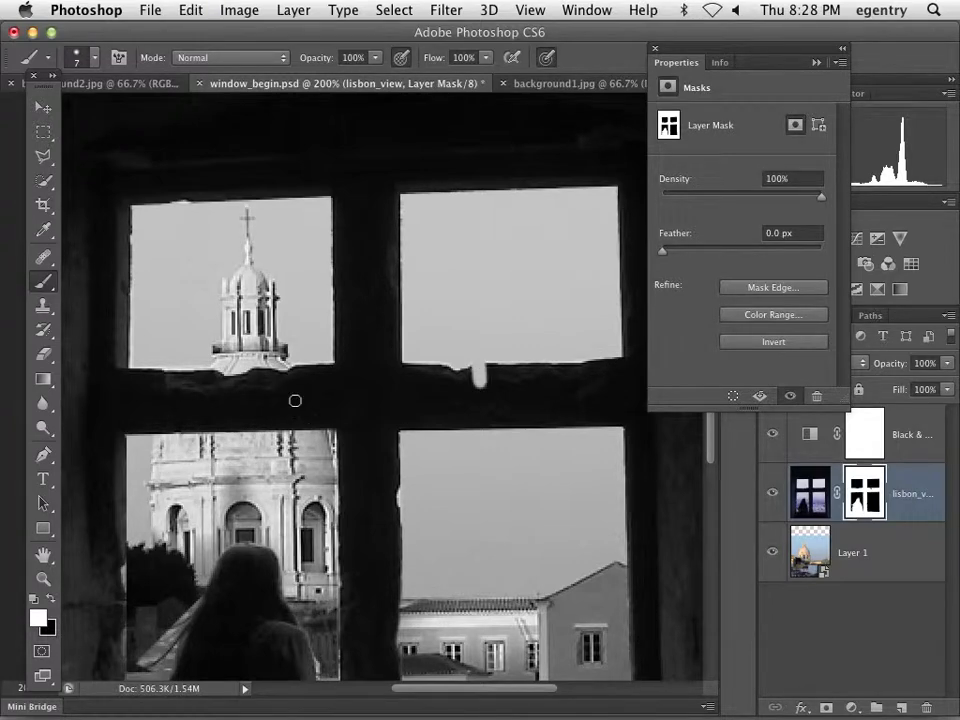
{"action": "key", "text": "super+z"}
Step: Delete the layer mask from lisbon_view without applying it
{"action": "left_click_drag", "start_coordinate": [317, 399], "coordinate": [344, 222]}
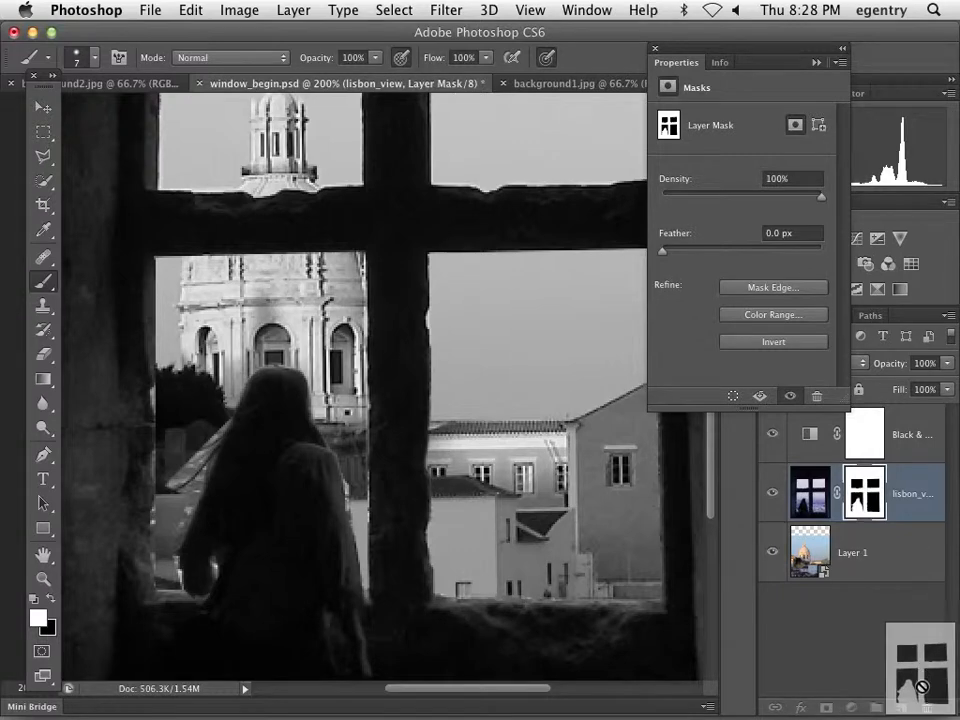
{"action": "key", "text": "BackSpace"}
{"action": "left_click", "coordinate": [416, 284]}
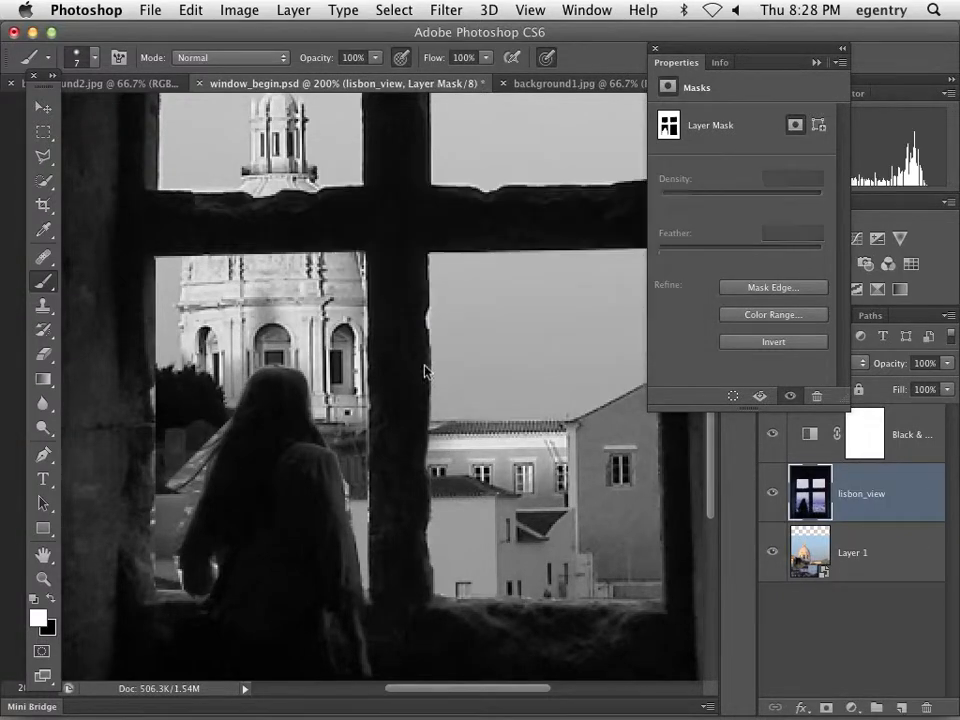
Step: Trace the window's upper-left pane with a closed Pen path, following the uneven frame edges along its top and bottom
{"action": "left_click_drag", "start_coordinate": [253, 246], "coordinate": [303, 388]}
{"action": "left_click", "coordinate": [300, 327], "text": "ctrl"}
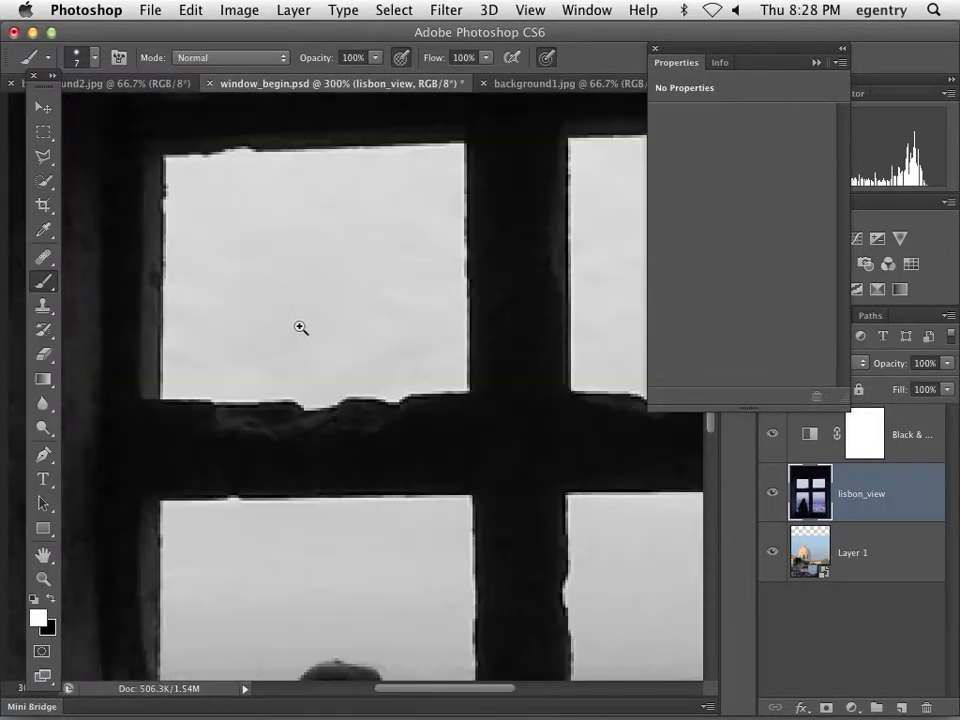
{"action": "key", "text": "p"}
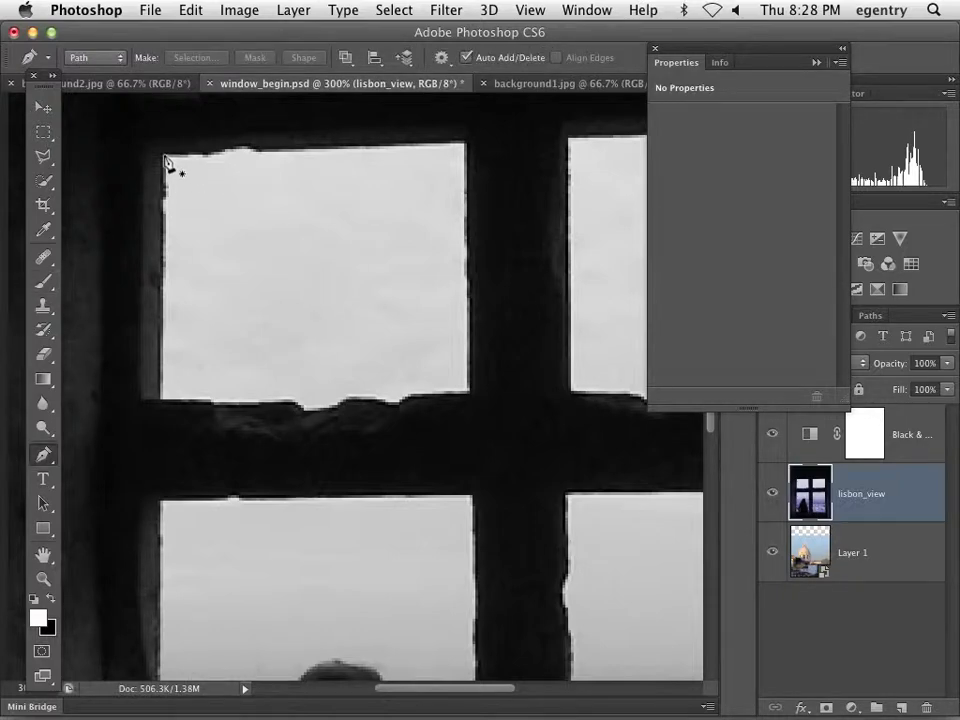
{"action": "left_click", "coordinate": [164, 156]}
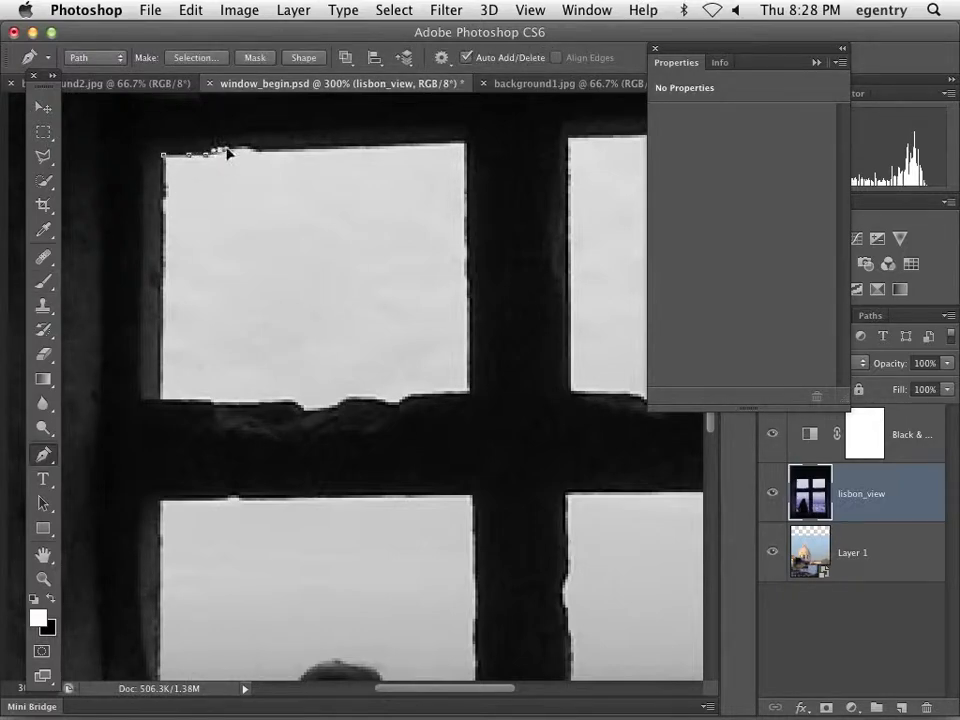
{"action": "left_click", "coordinate": [257, 152]}
{"action": "left_click", "coordinate": [298, 149]}
{"action": "left_click", "coordinate": [313, 149]}
{"action": "left_click", "coordinate": [470, 392]}
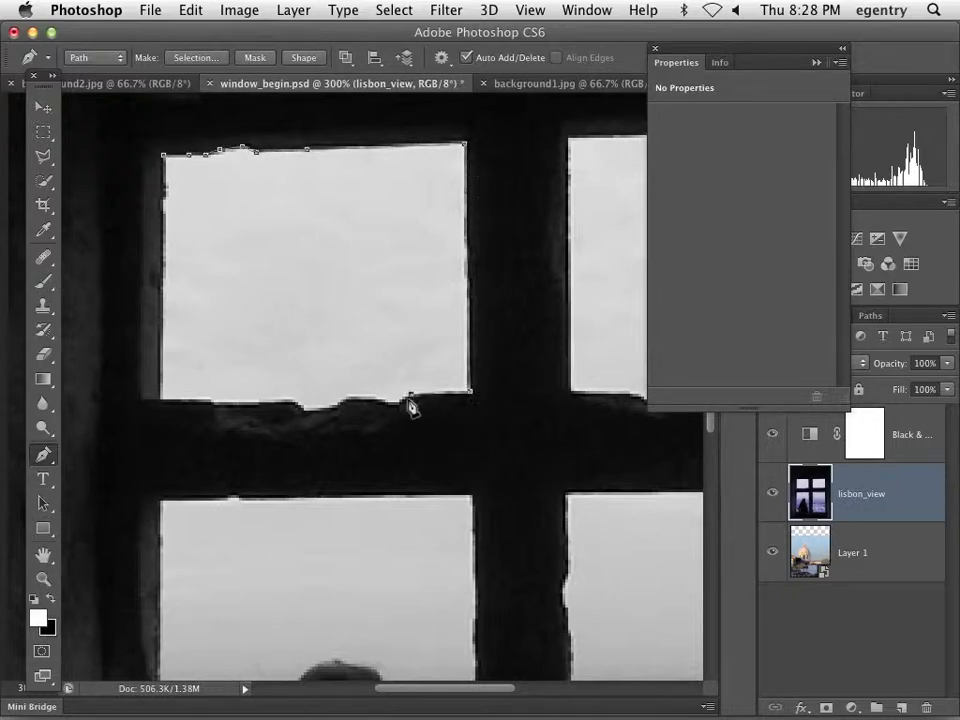
{"action": "left_click", "coordinate": [350, 401]}
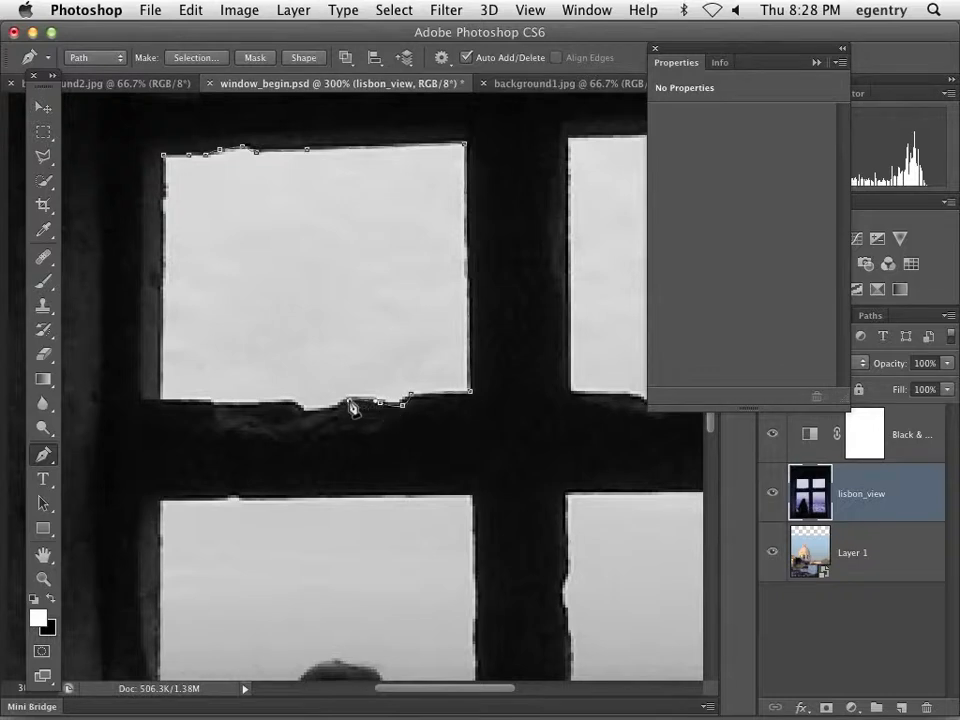
{"action": "left_click_drag", "start_coordinate": [336, 409], "coordinate": [299, 411]}
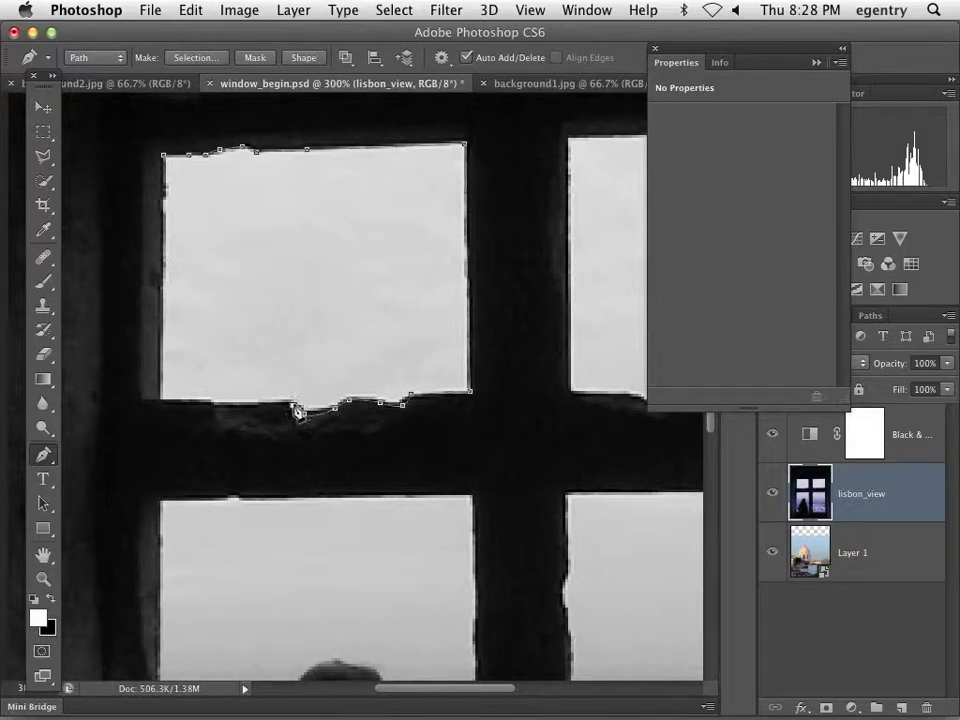
{"action": "left_click", "coordinate": [160, 400]}
{"action": "left_click", "coordinate": [160, 158]}
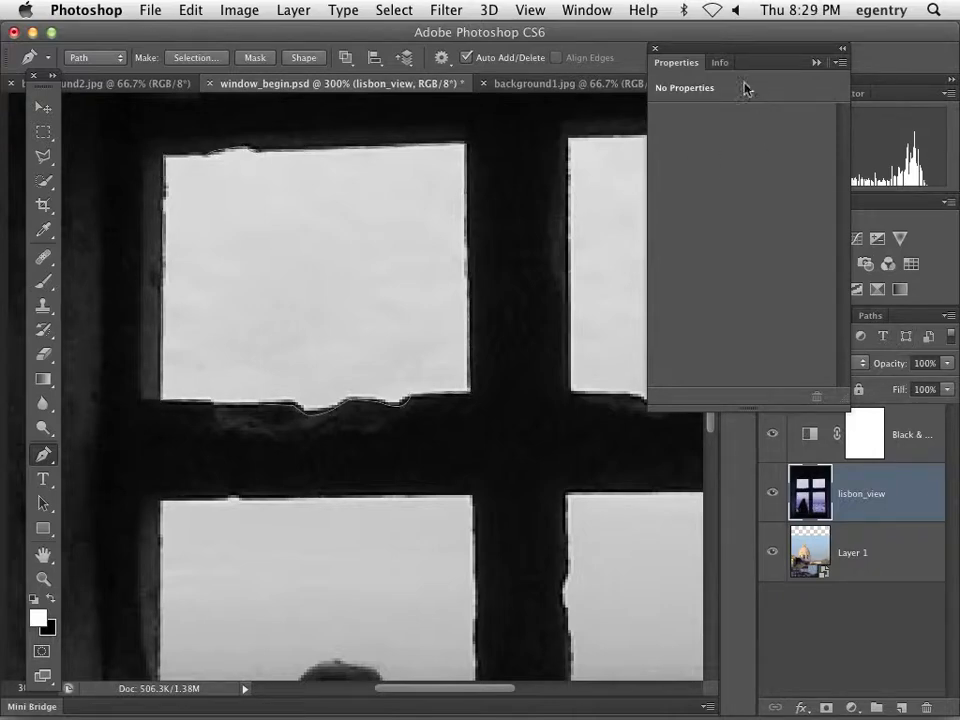
Step: Load the work path as a selection and add a layer mask to lisbon_view that hides the upper-left pane
{"action": "left_click_drag", "start_coordinate": [743, 57], "coordinate": [697, 71]}
{"action": "left_click", "coordinate": [876, 318]}
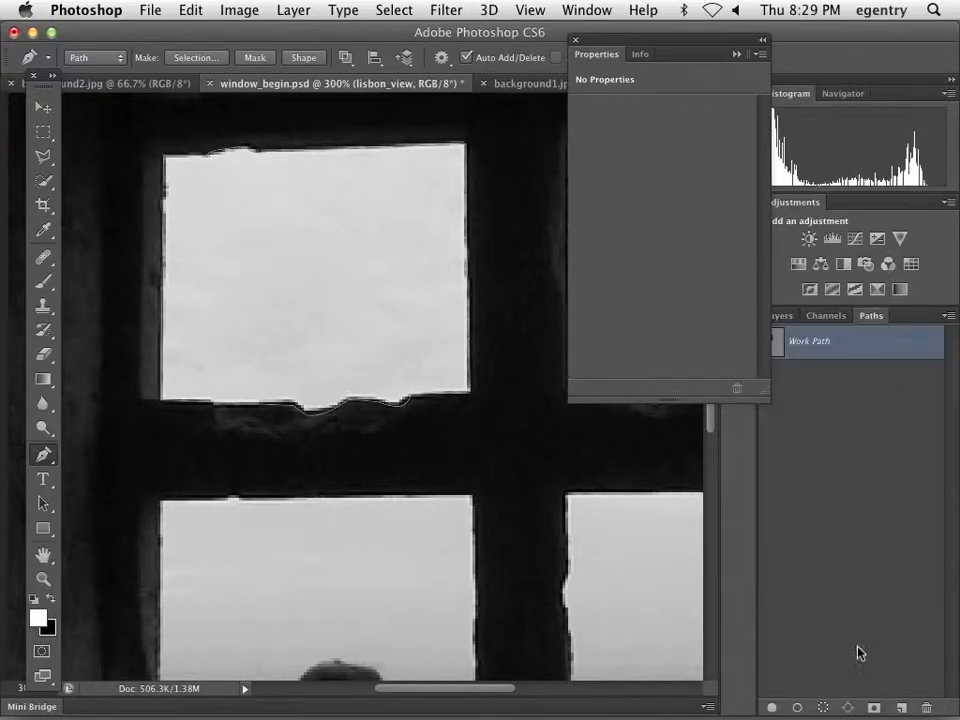
{"action": "left_click", "coordinate": [821, 706]}
{"action": "left_click", "coordinate": [834, 441]}
{"action": "left_click", "coordinate": [778, 316]}
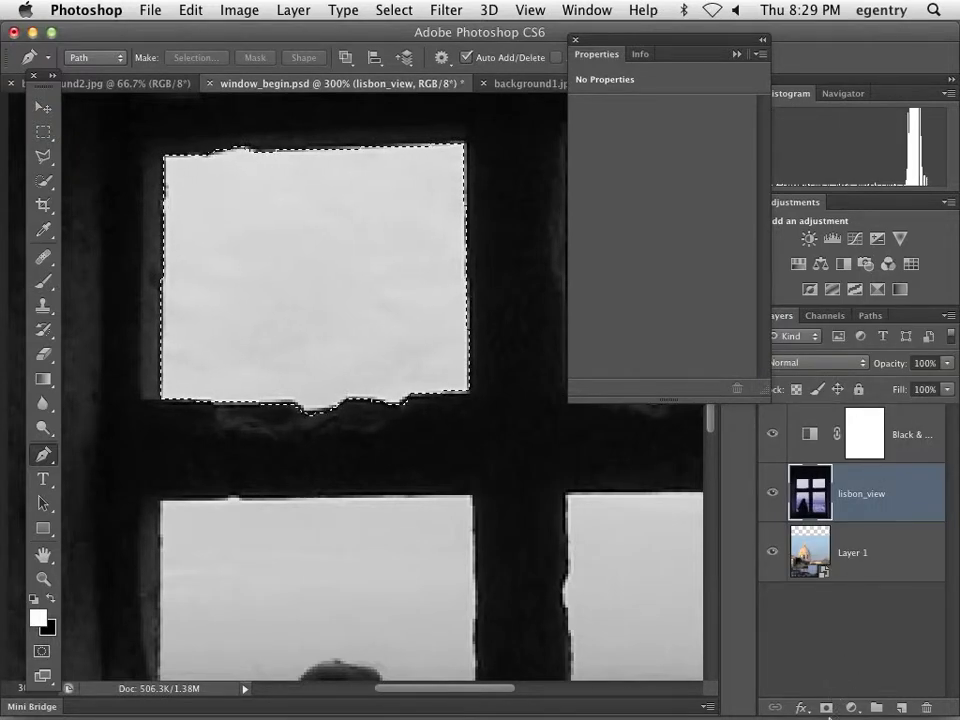
{"action": "left_click", "coordinate": [826, 707]}
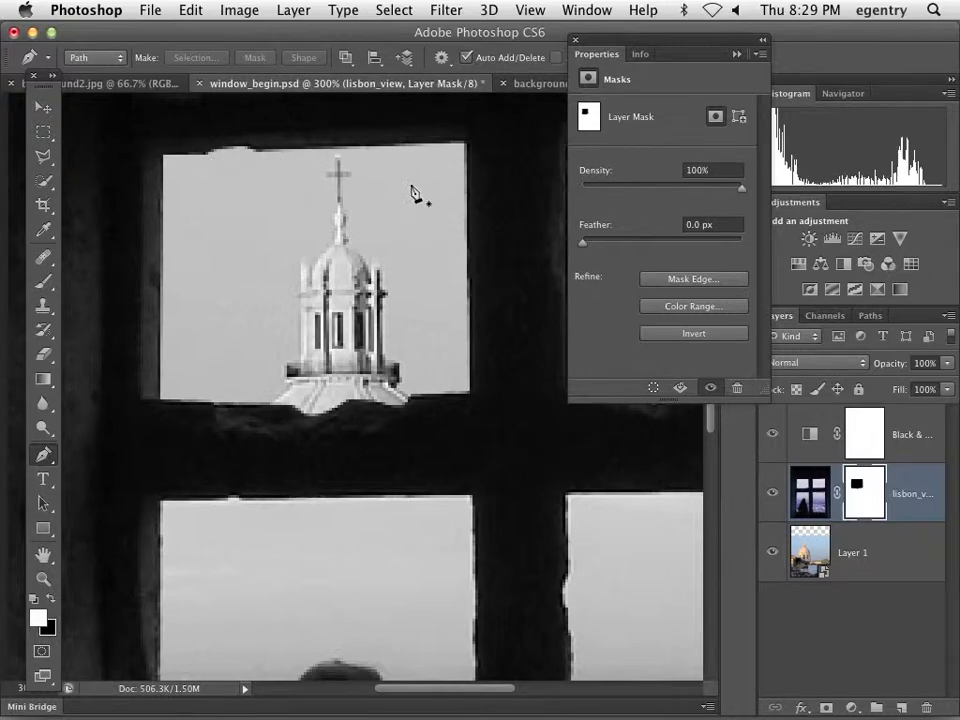
Step: Feather the lisbon_view mask by 0.1 px and brush white along the upper-left pane's lower edge to restore the frame
{"action": "left_click_drag", "start_coordinate": [581, 243], "coordinate": [585, 242]}
{"action": "key", "text": "super+minus"}
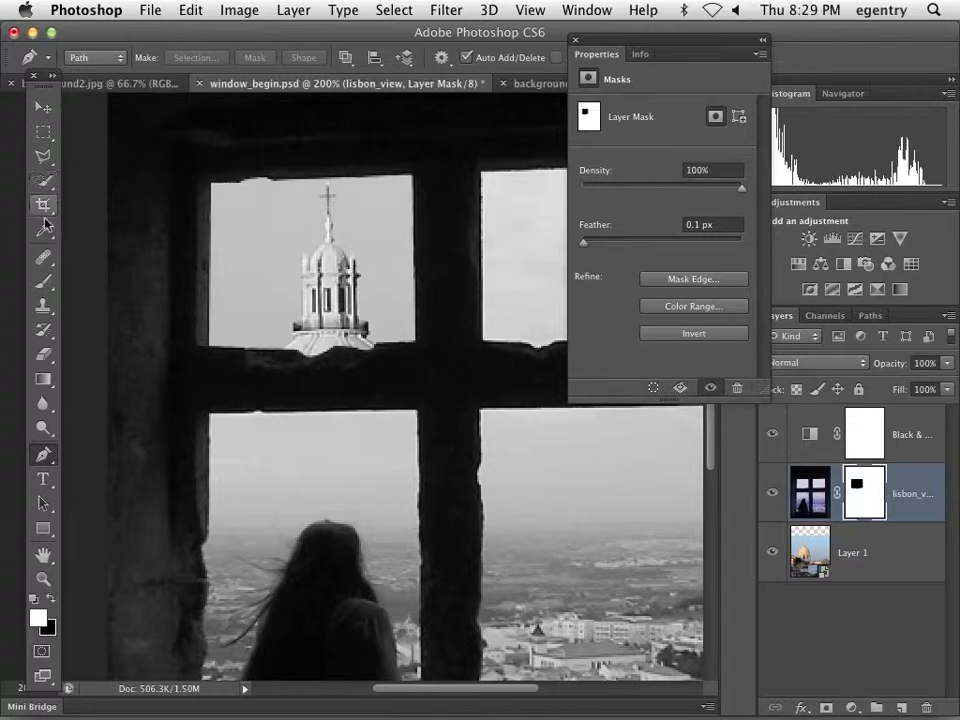
{"action": "left_click", "coordinate": [43, 281]}
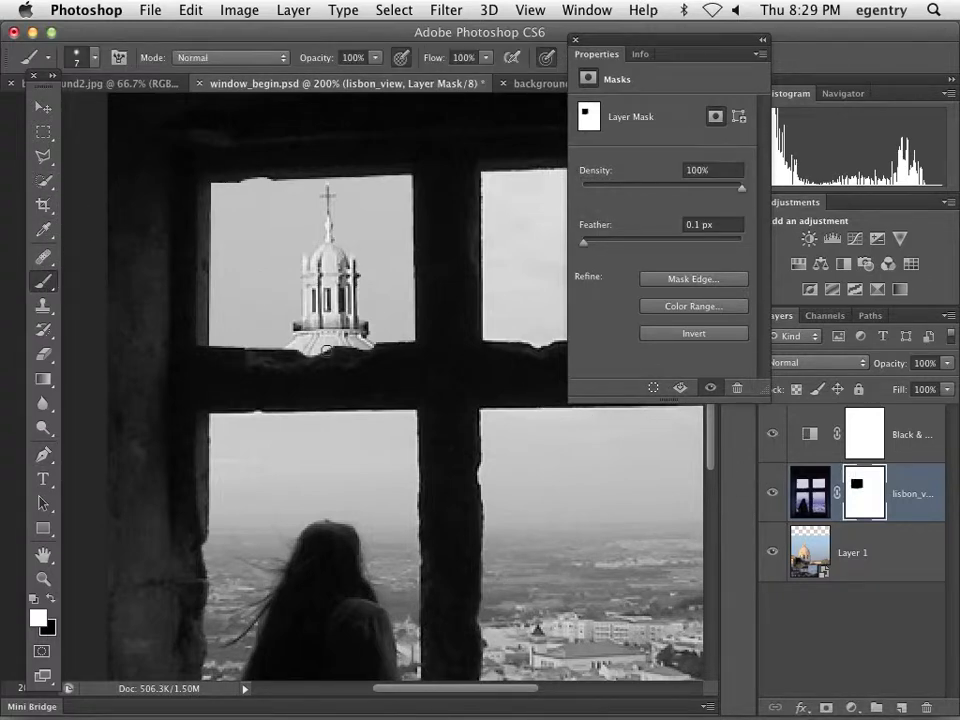
{"action": "mouse_move", "coordinate": [283, 354]}
{"action": "left_mouse_down"}
{"action": "mouse_move", "coordinate": [347, 350]}
{"action": "mouse_move", "coordinate": [290, 350]}
{"action": "mouse_move", "coordinate": [338, 347]}
{"action": "mouse_move", "coordinate": [300, 353]}
{"action": "mouse_move", "coordinate": [331, 357]}
{"action": "left_mouse_up"}
{"action": "key", "text": "x"}
{"action": "key", "text": "x"}
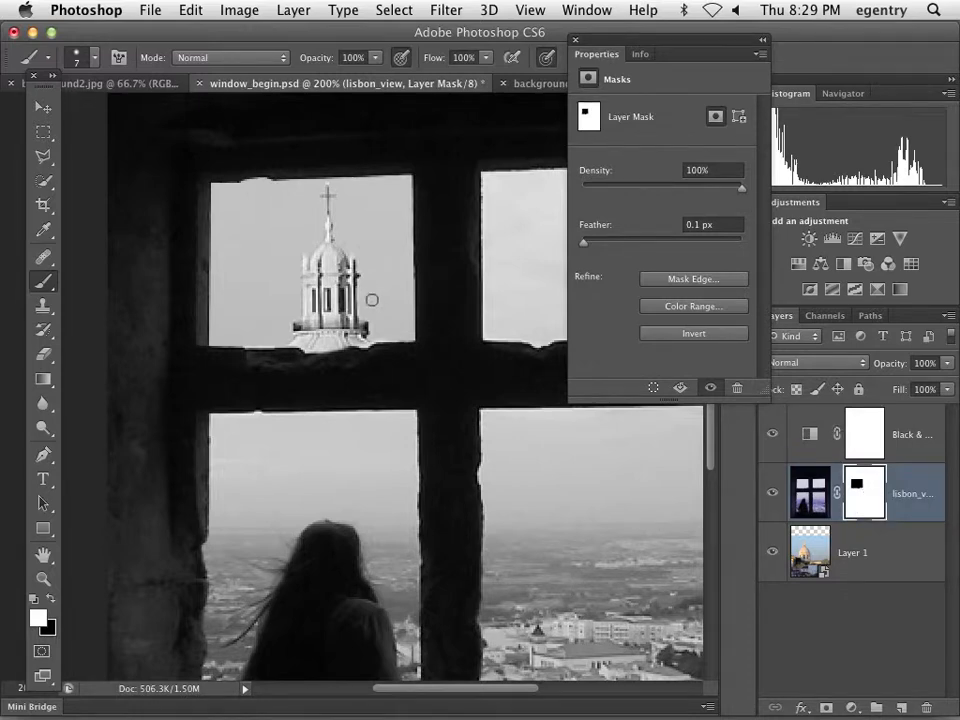
{"action": "mouse_move", "coordinate": [326, 704]}
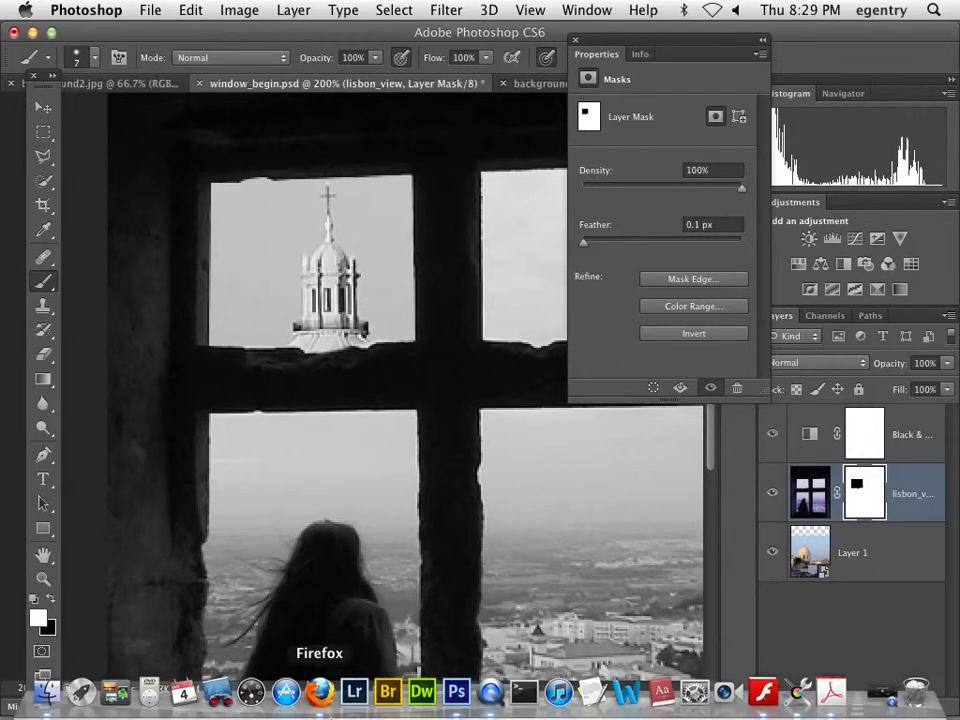
{"action": "left_click", "coordinate": [491, 694]}
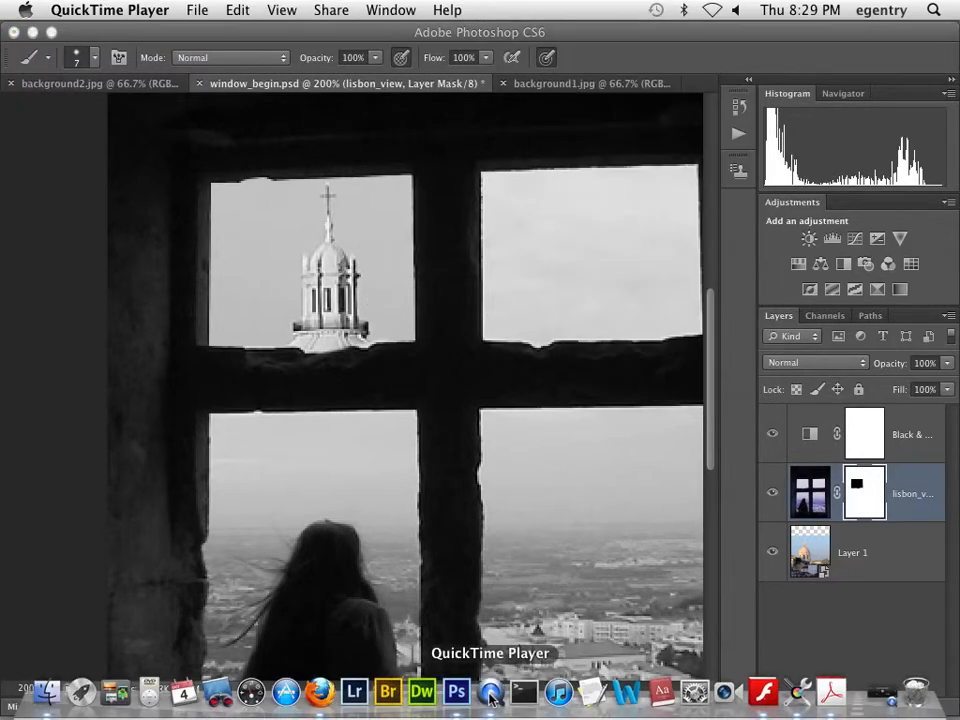
{"action": "key", "text": "super+q"}
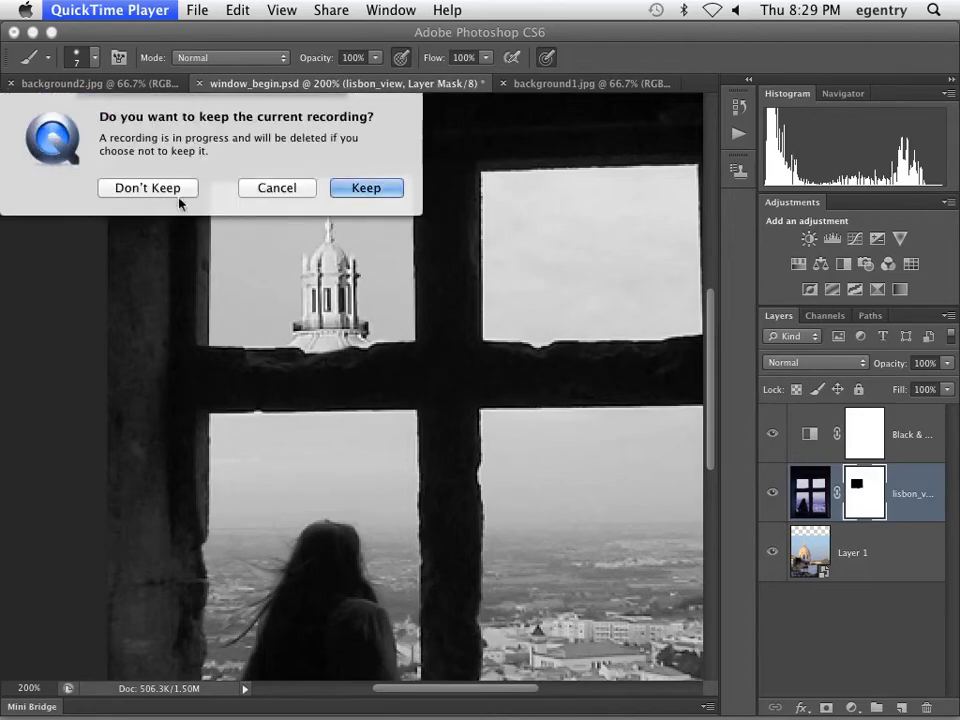